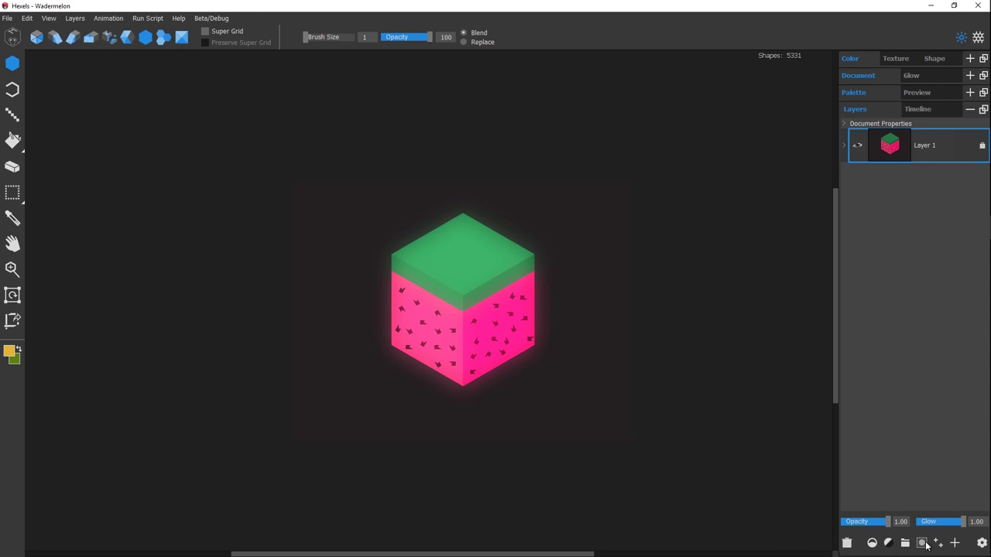
Add a mask to Layer 1, paint black and white strokes on the cube top, and set Pen Pressure to None
left_click(922, 544)
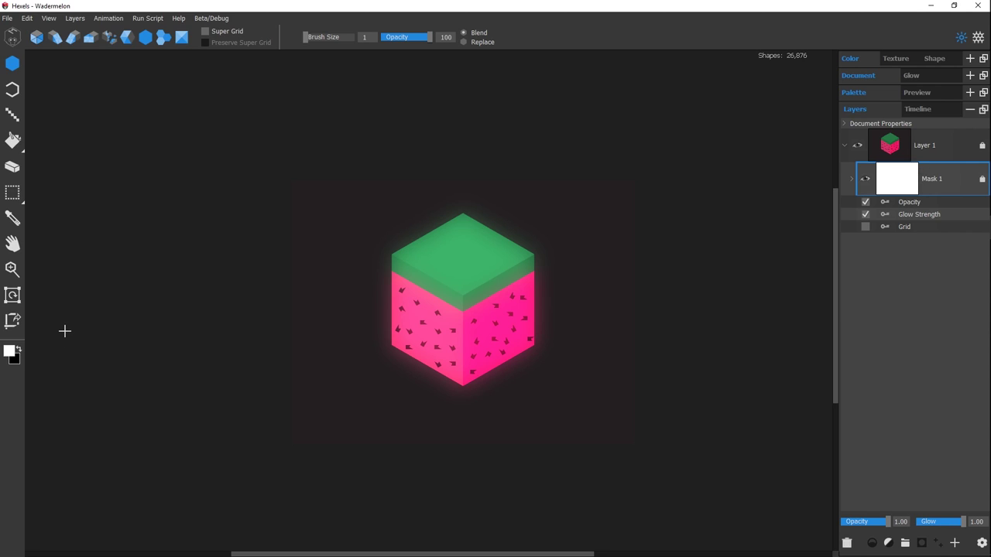
left_click(430, 260)
key("ctrl+z")
key("x")
mouse_move(416, 258)
left_mouse_down()
mouse_move(458, 237)
mouse_move(500, 249)
mouse_move(495, 262)
mouse_move(444, 264)
mouse_move(440, 253)
mouse_move(471, 241)
mouse_move(495, 240)
left_mouse_up()
key("x")
mouse_move(489, 236)
left_mouse_down()
mouse_move(483, 264)
mouse_move(511, 254)
mouse_move(487, 239)
mouse_move(478, 263)
mouse_move(472, 236)
mouse_move(441, 249)
left_mouse_up()
left_click(576, 37)
left_click(552, 48)
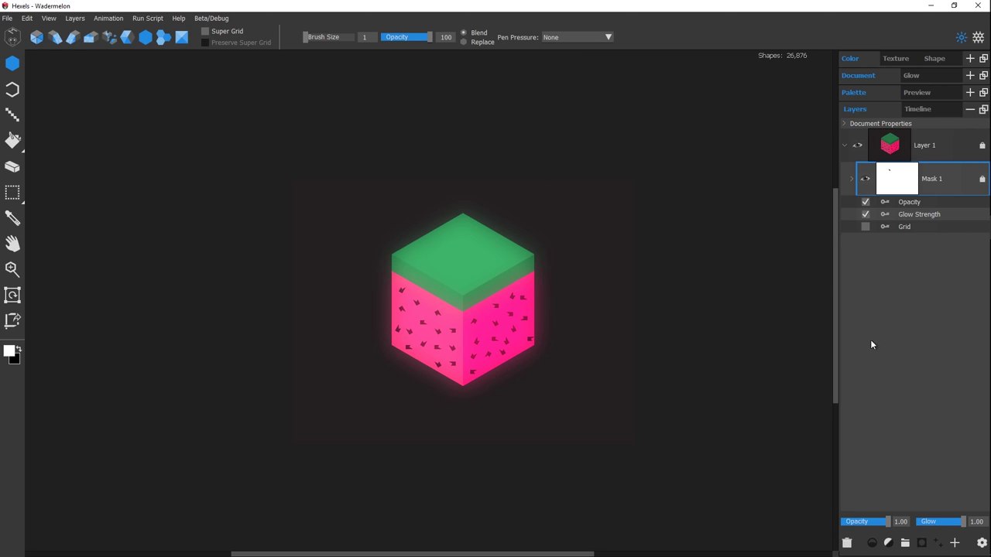
Add a Layer 2 clipped to Layer 1 and paint yellow drips down the cube's green top
left_click(933, 336)
left_click(957, 546)
left_click(872, 546)
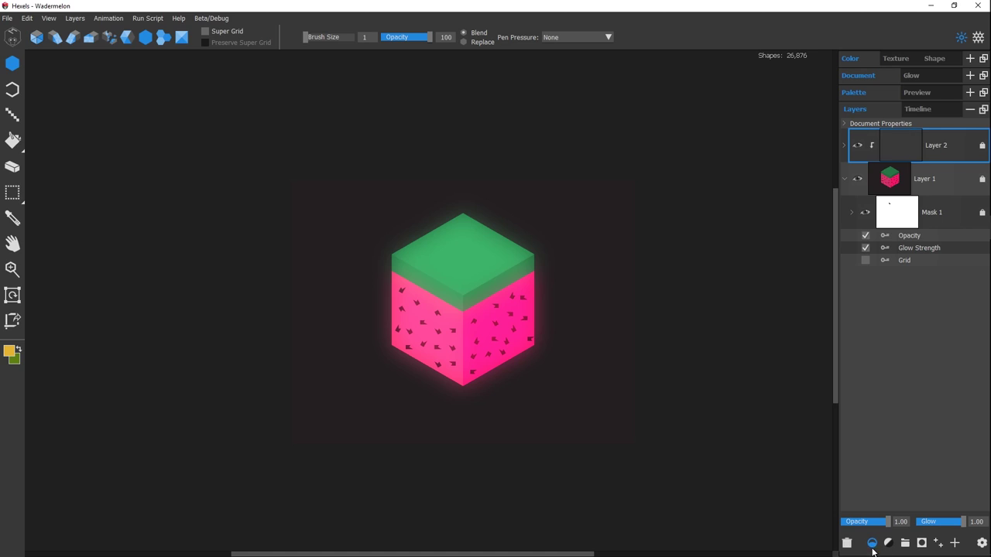
mouse_move(403, 246)
left_mouse_down()
mouse_move(412, 217)
mouse_move(470, 192)
mouse_move(533, 253)
mouse_move(531, 310)
left_mouse_up()
left_click_drag(496, 248, 488, 298)
left_click_drag(465, 228, 445, 302)
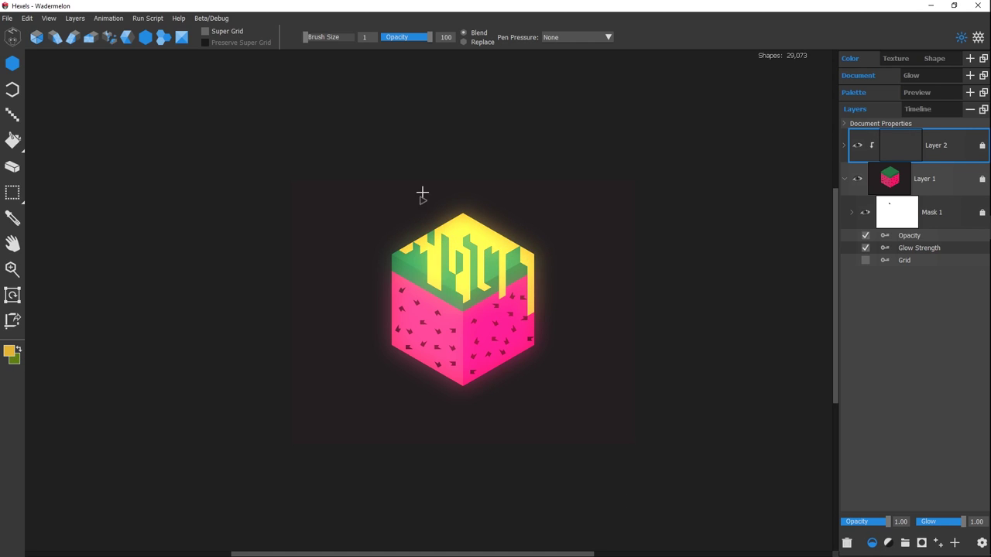
mouse_move(422, 247)
left_mouse_down()
mouse_move(423, 294)
mouse_move(391, 309)
left_mouse_up()
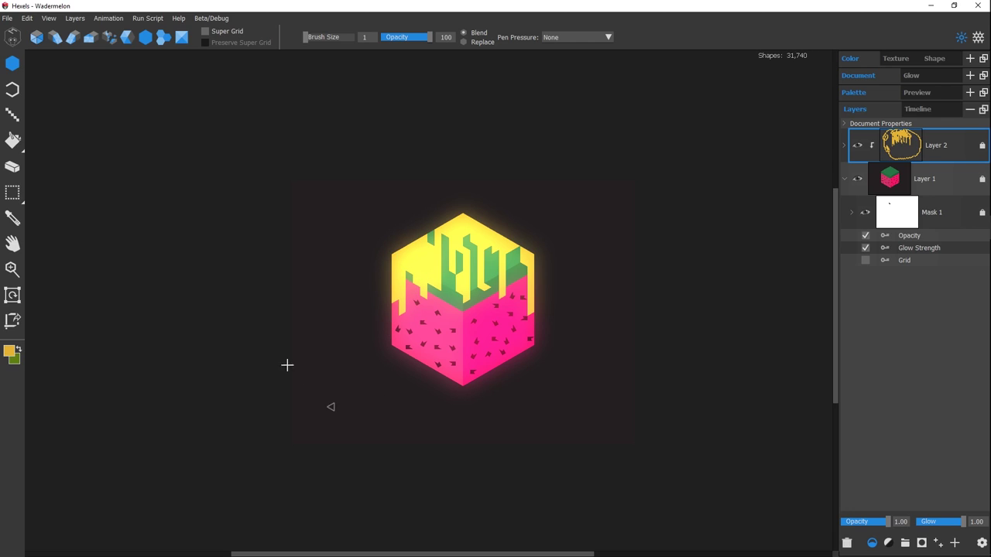
Delete the yellow drip layer, then start deleting Layer 1's mask
left_click(846, 543)
key("Return")
left_click(847, 542)
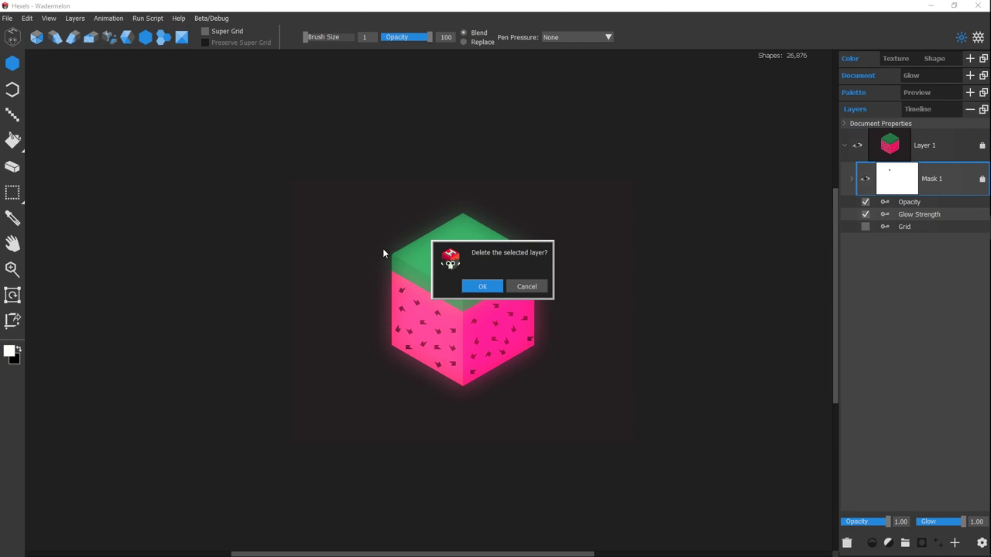
Confirm removal of Mask 1, then open Layer 1's Layer Properties, leaving blend mode on Normal
left_click(498, 290)
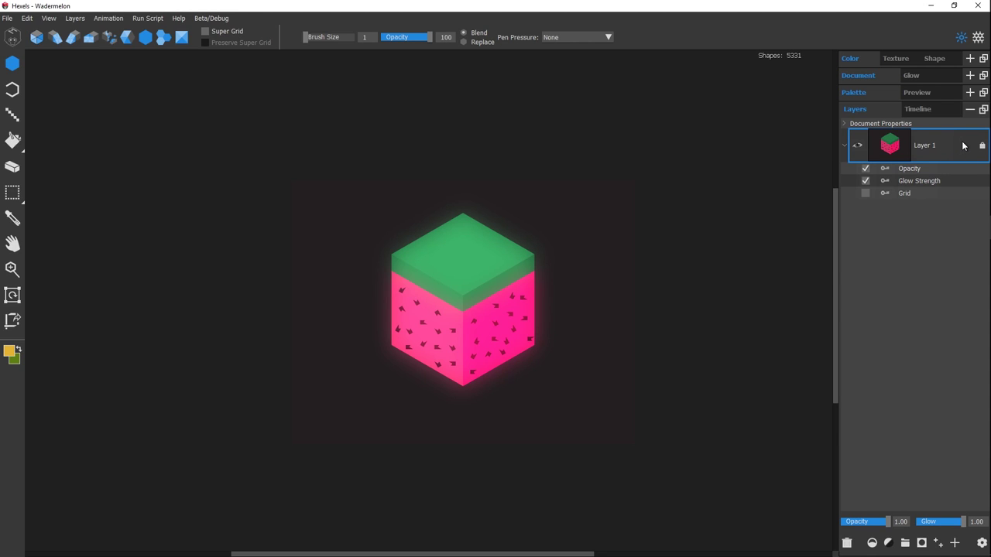
left_click(844, 147)
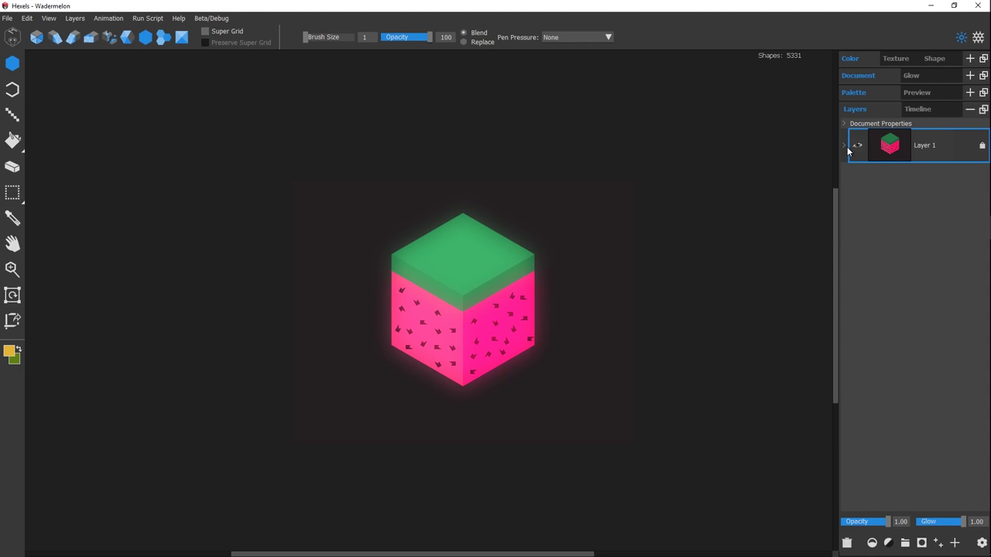
double_click(847, 146)
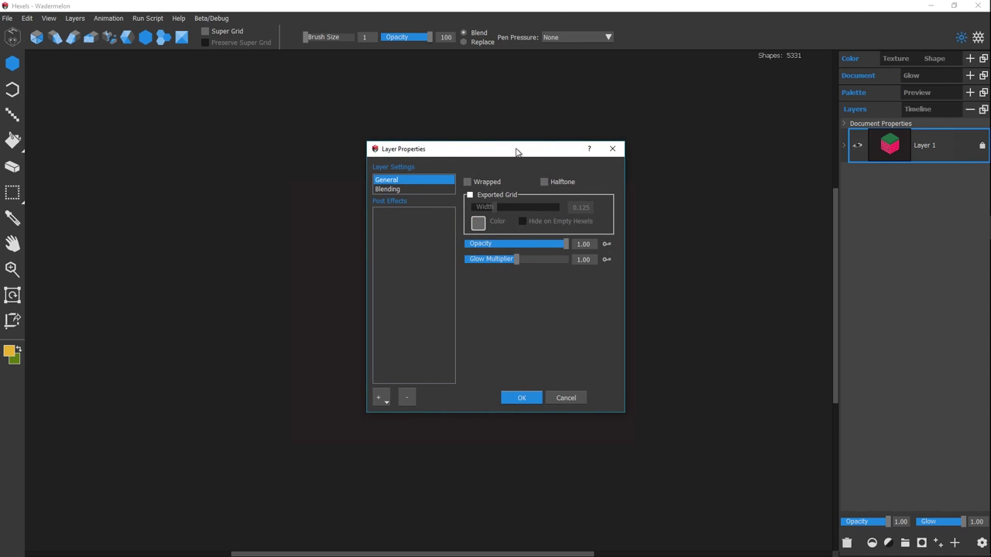
left_click_drag(502, 151, 686, 116)
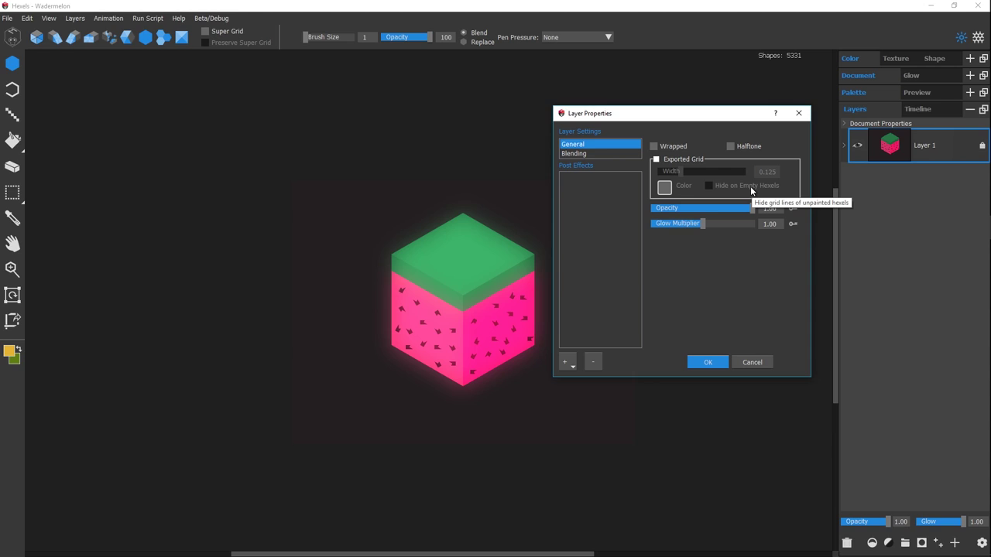
left_click(611, 154)
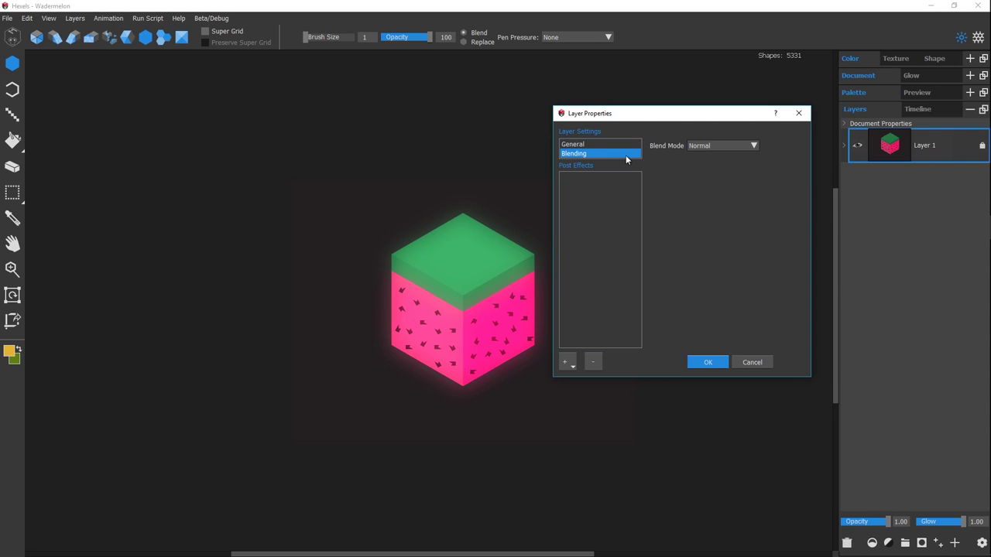
left_click(729, 148)
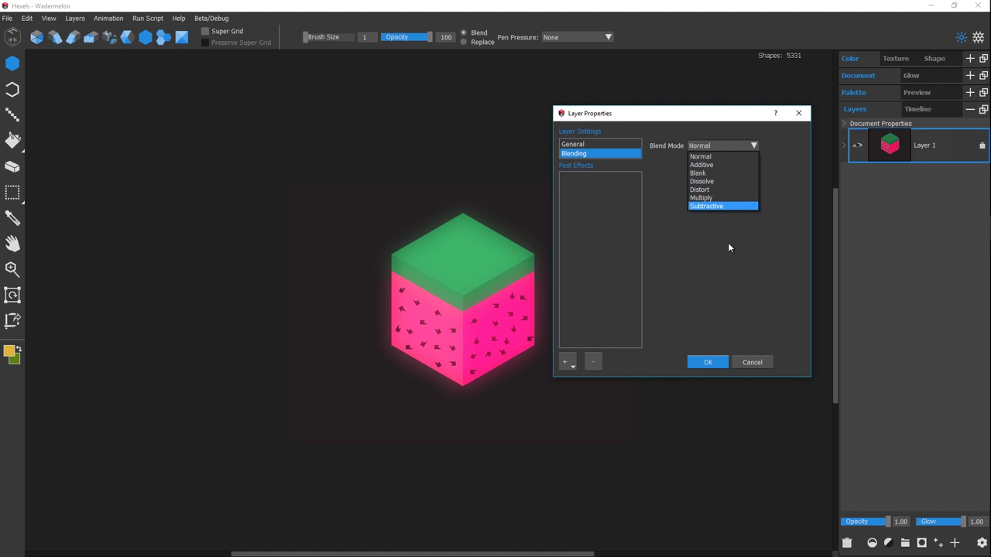
left_click(658, 249)
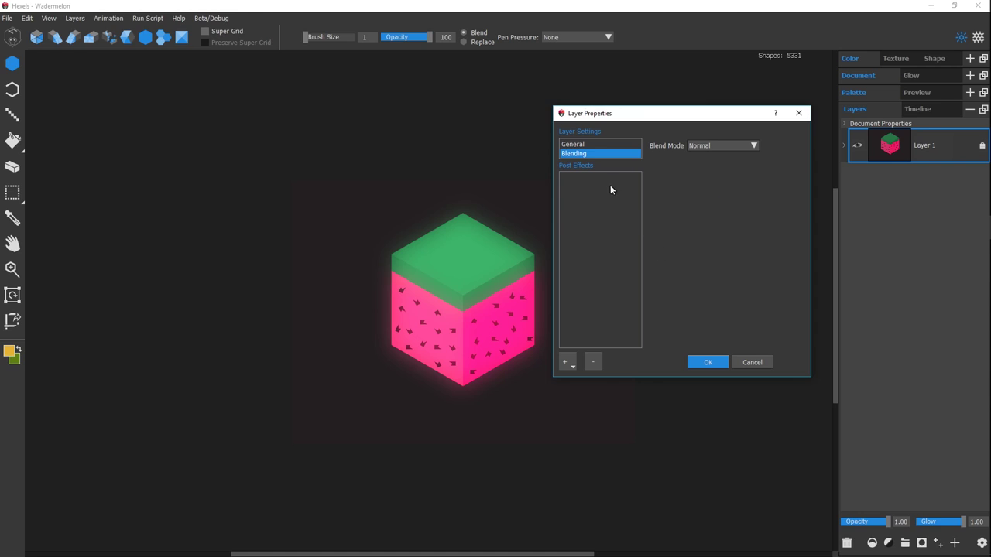
left_click(589, 147)
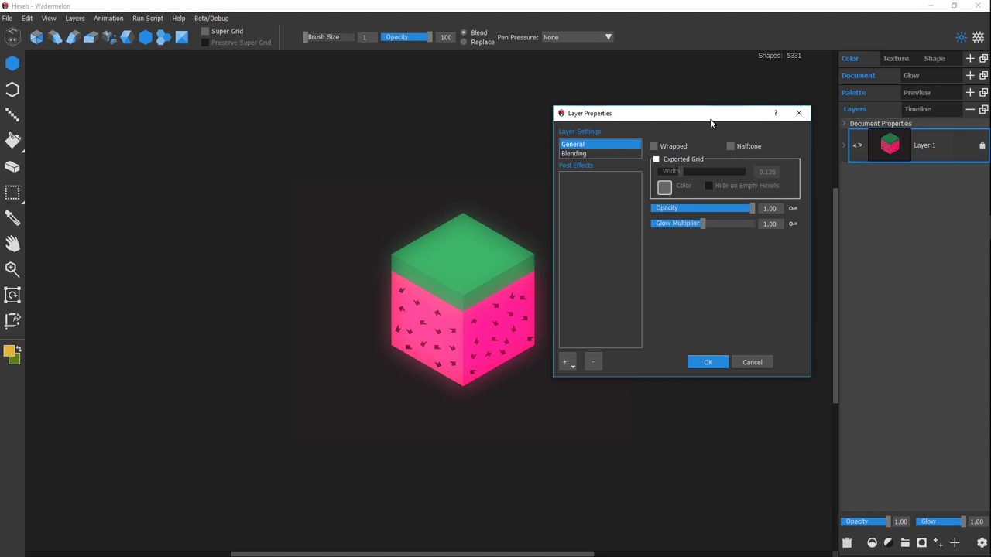
Enable Wrapped for Layer 1 and draw yellow diagonal lines that wrap across the document edges
left_click(662, 146)
left_click(706, 361)
mouse_move(307, 249)
left_mouse_down()
mouse_move(665, 255)
mouse_move(890, 303)
mouse_move(957, 358)
left_mouse_up()
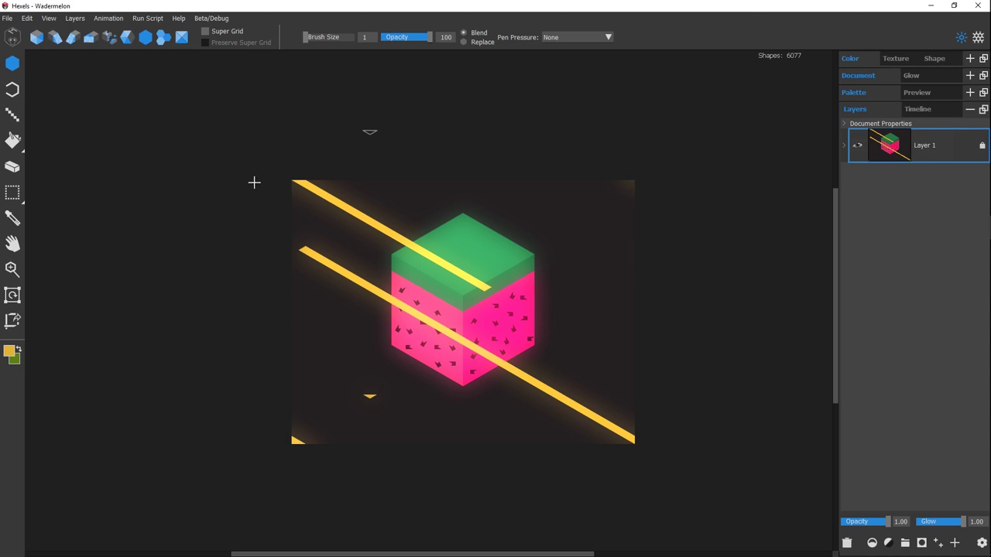
left_click_drag(364, 391, 230, 284)
left_click_drag(368, 392, 36, 157)
Cancel the delete-layer prompt and undo the yellow test lines
left_click(846, 543)
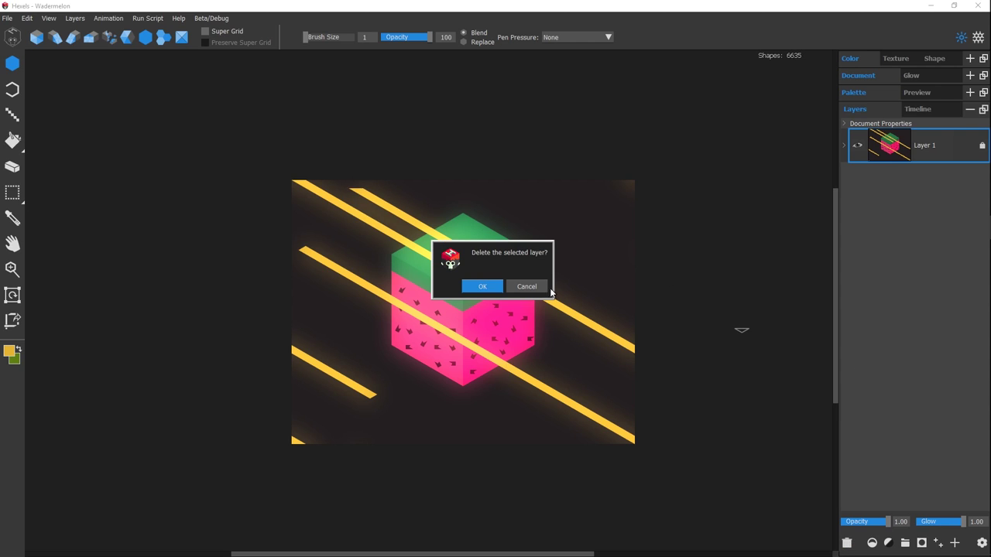
left_click(524, 284)
key("ctrl+z")
key("ctrl+z")
key("ctrl+z")
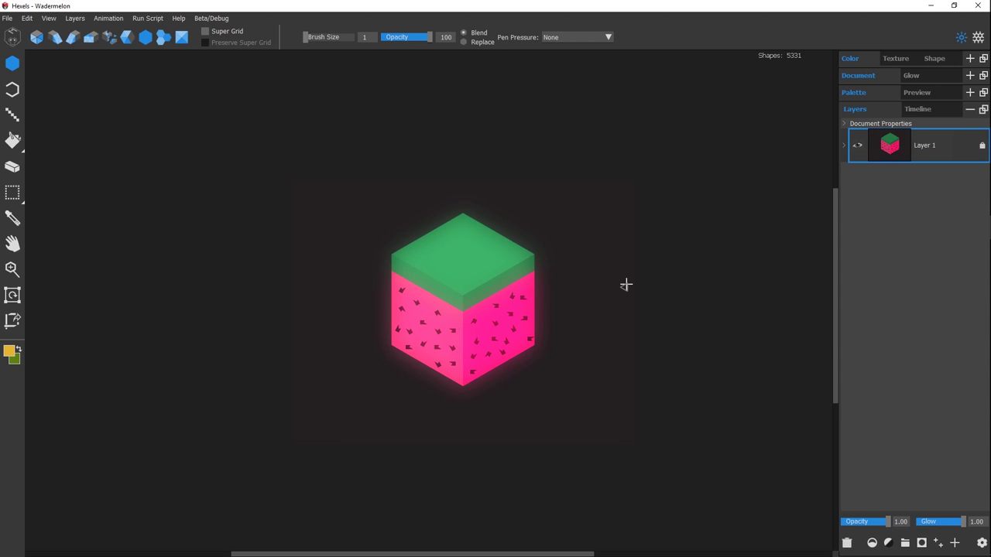
Turn on Halftone for Layer 1, keeping its opacity at 1.00
double_click(969, 144)
left_click_drag(539, 142, 733, 128)
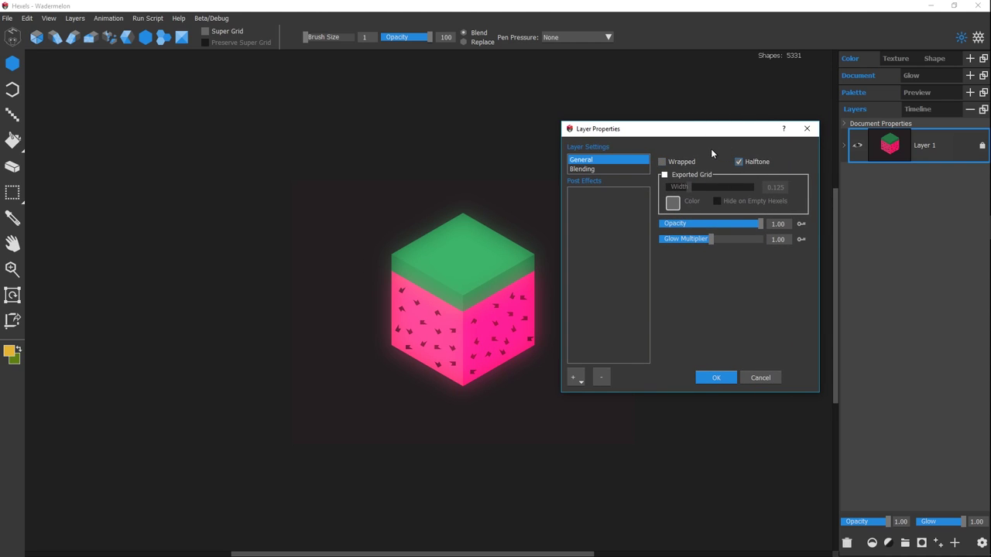
left_click_drag(758, 225, 787, 221)
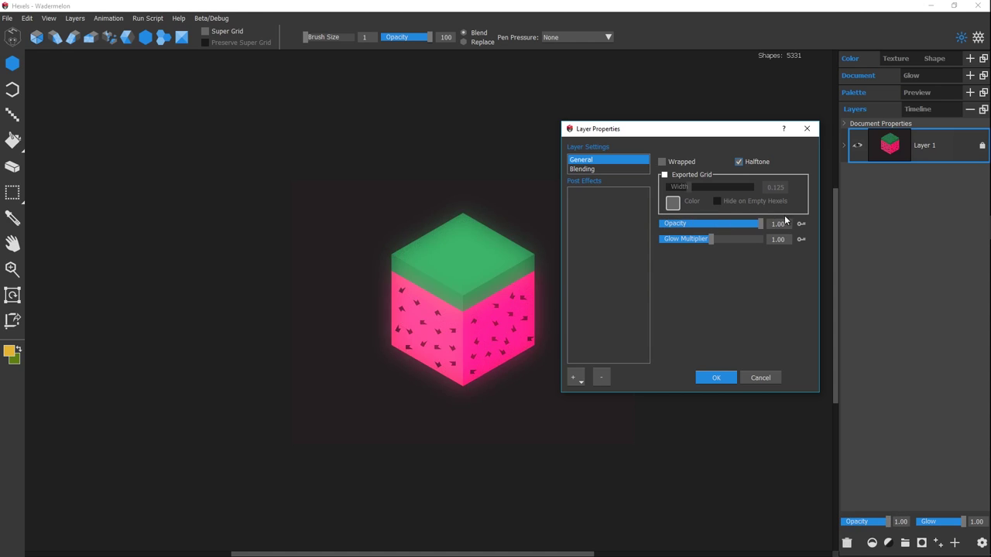
left_click(716, 378)
Set Pen Pressure to Opacity, then test with a yellow stroke and undo it
left_click(576, 38)
left_click(577, 70)
mouse_move(392, 246)
left_mouse_down()
mouse_move(459, 208)
mouse_move(536, 243)
mouse_move(539, 339)
mouse_move(466, 396)
left_mouse_up()
key("ctrl+z")
Turn on Layer 1's Exported Grid and set its line colour to olive 9fa936
double_click(925, 145)
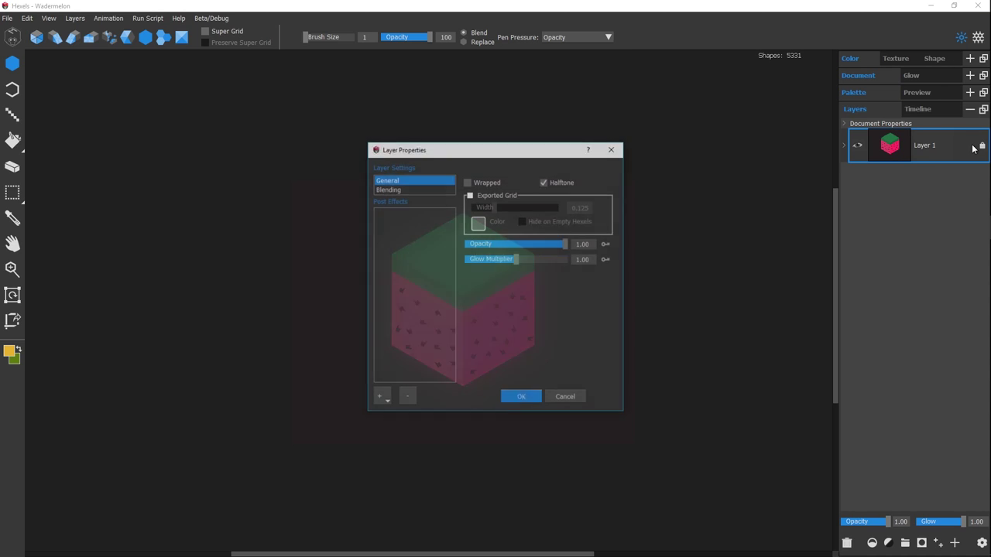
mouse_move(469, 155)
left_mouse_down()
mouse_move(792, 161)
mouse_move(730, 157)
left_mouse_up()
left_click(730, 196)
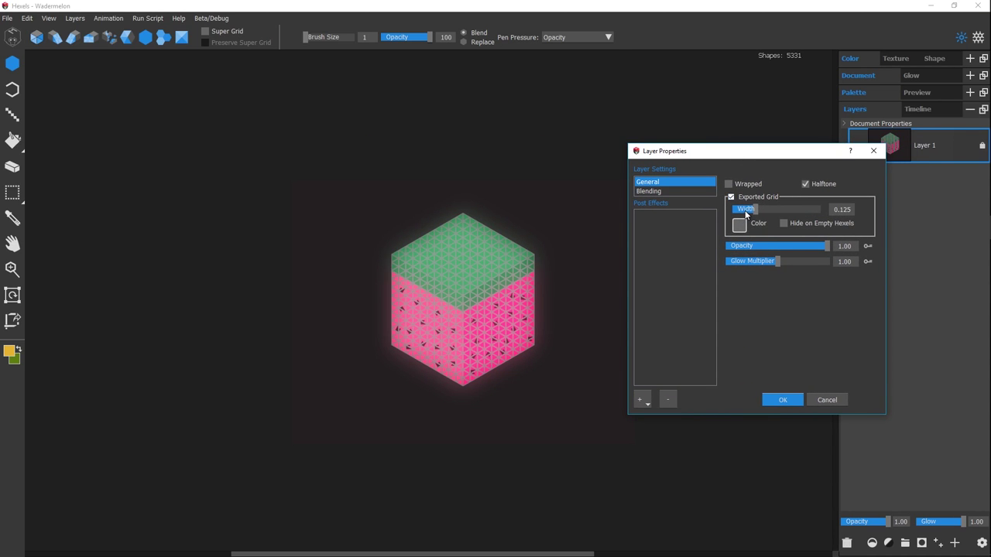
left_click(739, 225)
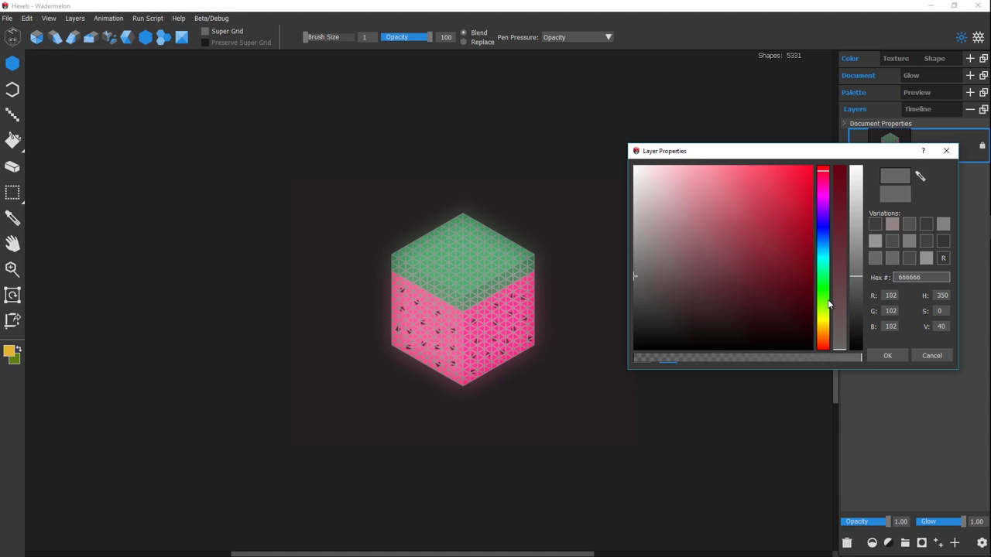
left_click(824, 319)
left_click(727, 171)
left_click_drag(727, 172, 754, 228)
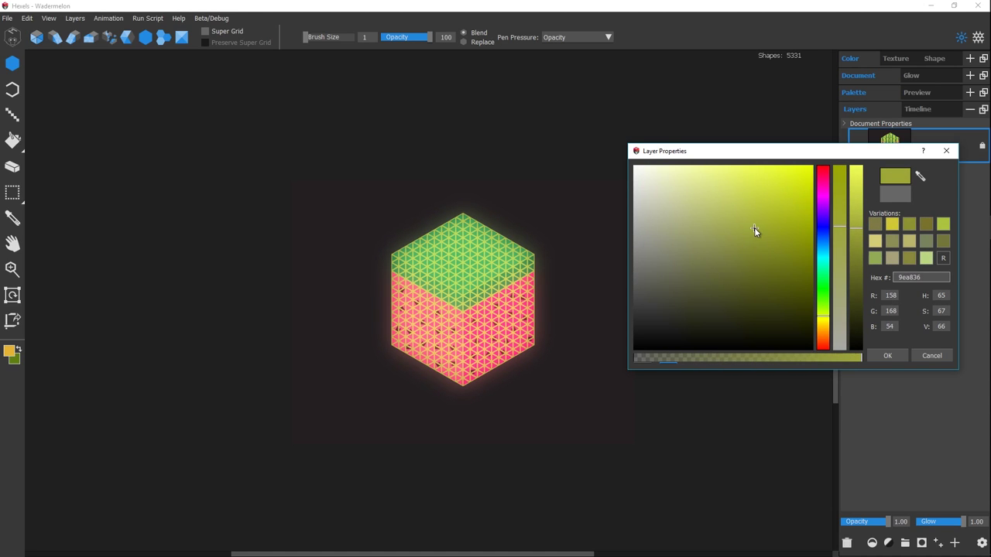
key("Return")
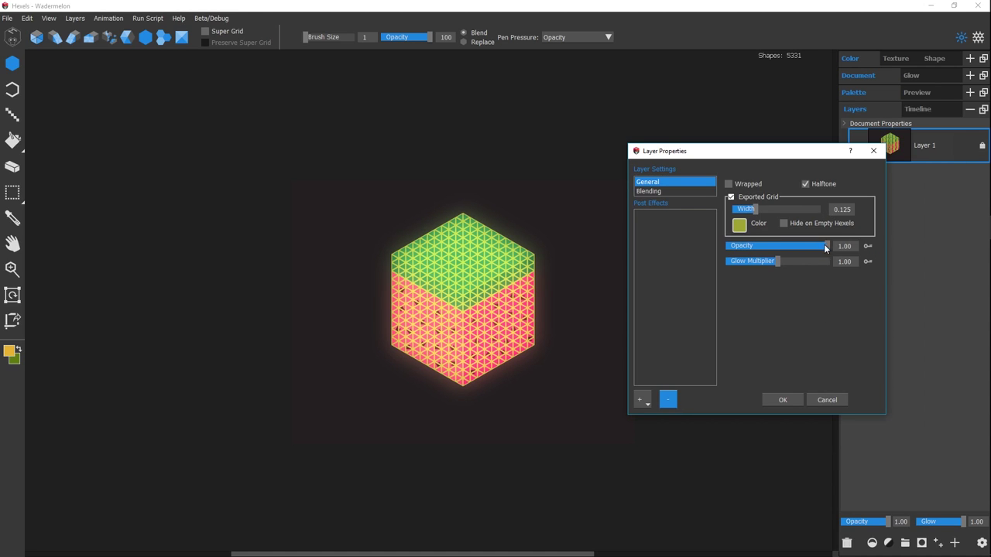
Make the grid lines slightly thinner, then switch the Exported Grid back off
left_click_drag(756, 210, 737, 205)
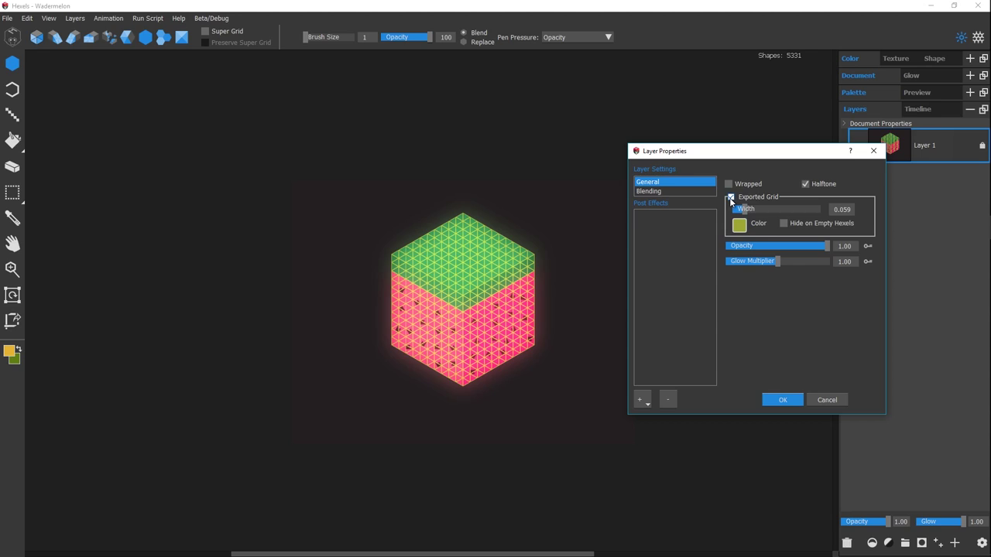
left_click(731, 198)
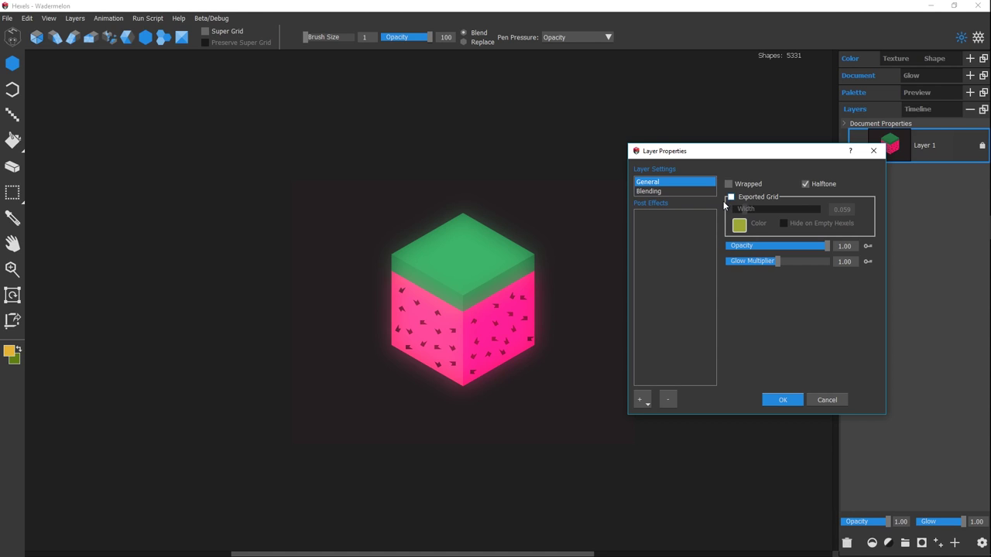
left_click(642, 400)
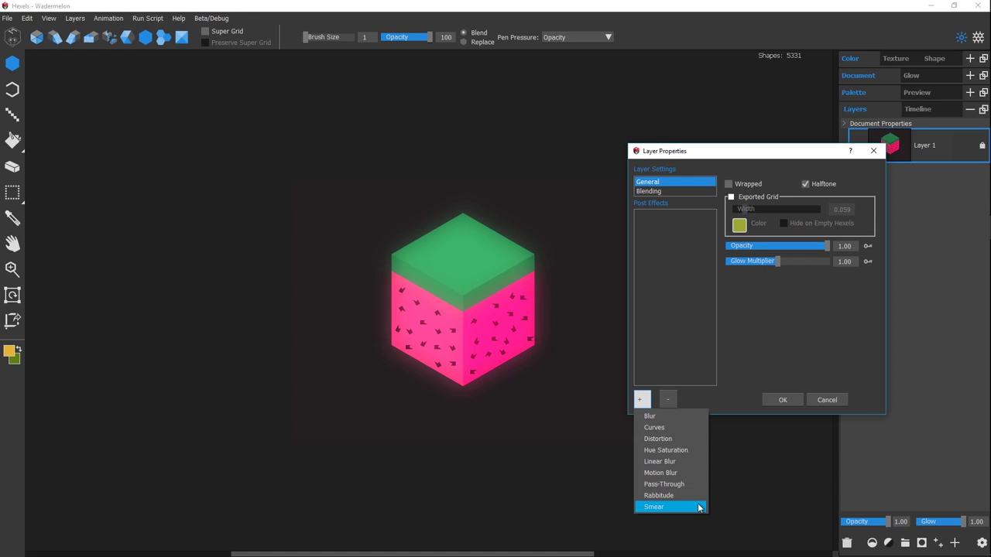
Add a Distortion post effect to Layer 1 and raise DistortionAmount to about 2.09
left_click(692, 439)
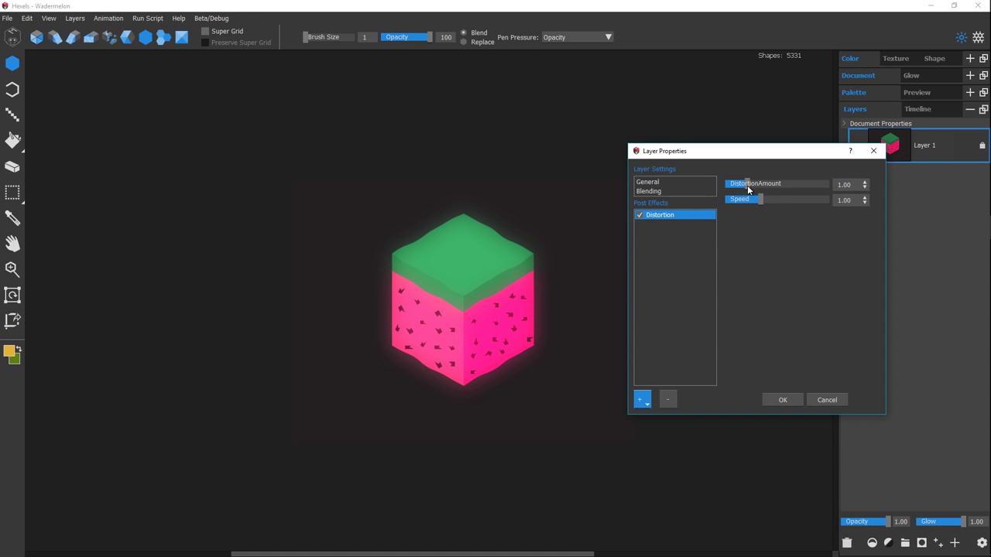
mouse_move(747, 184)
left_mouse_down()
mouse_move(727, 187)
mouse_move(813, 185)
mouse_move(775, 185)
mouse_move(753, 200)
mouse_move(768, 185)
left_mouse_up()
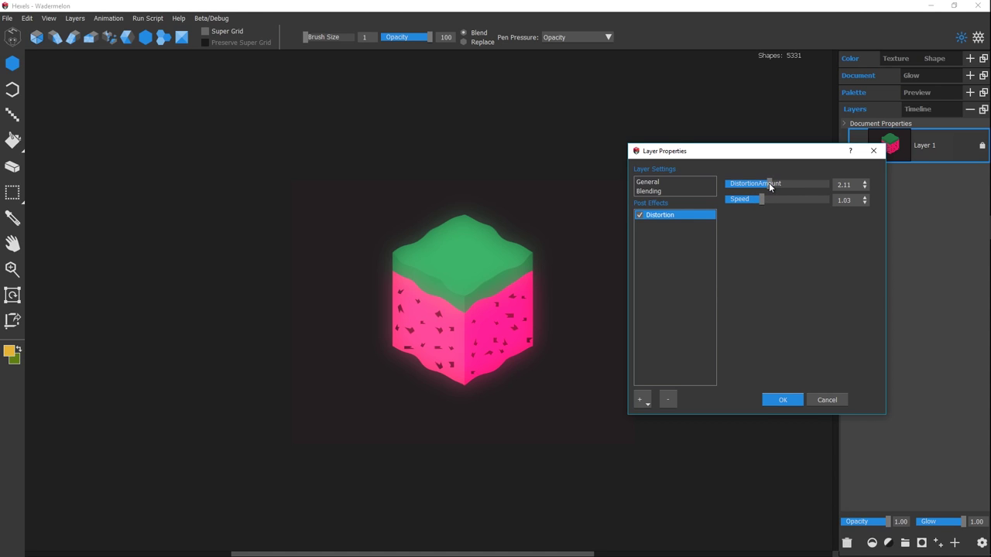
Show and resize the Timeline panel, play the rippling cube, then stop back at frame 1
left_click(781, 401)
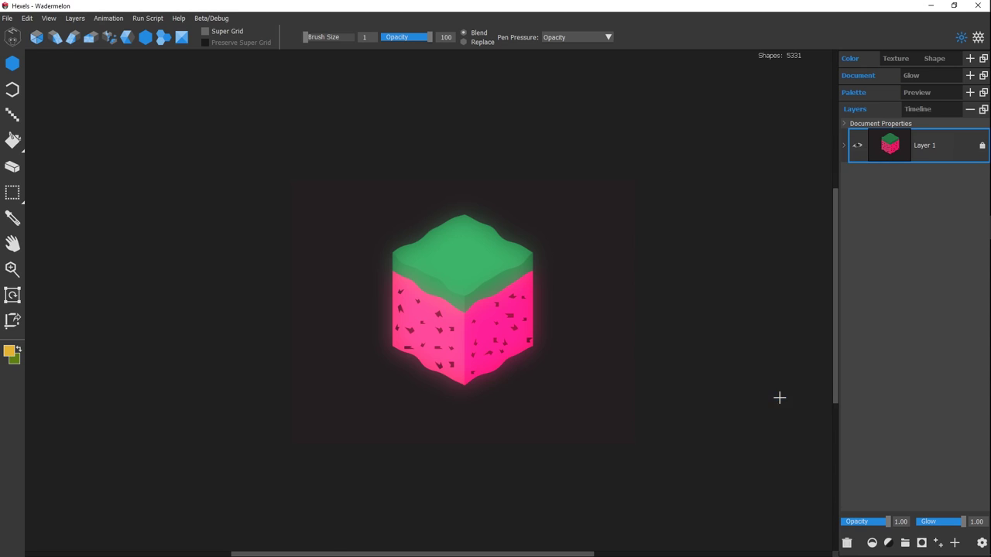
key("t")
left_click_drag(368, 319, 339, 398)
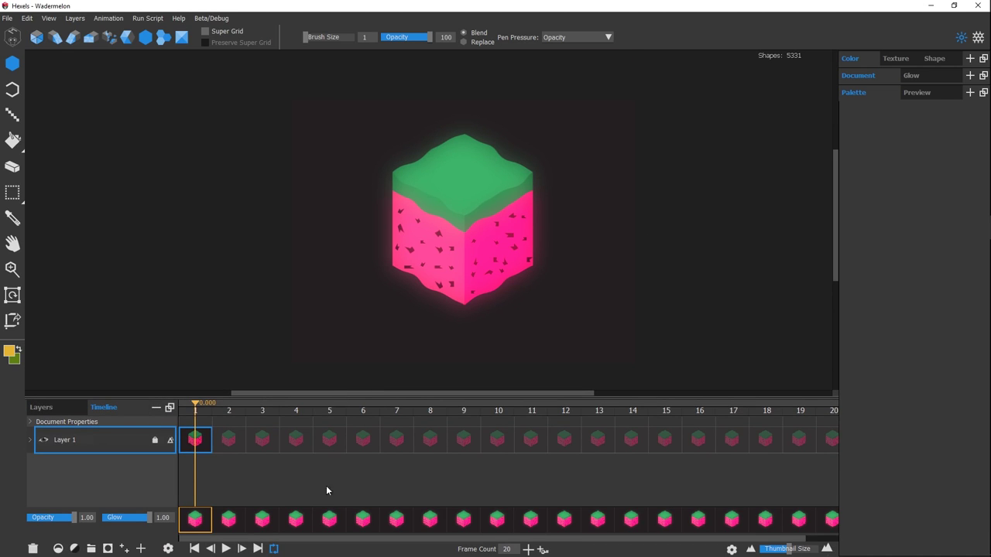
left_click(495, 486)
key("space")
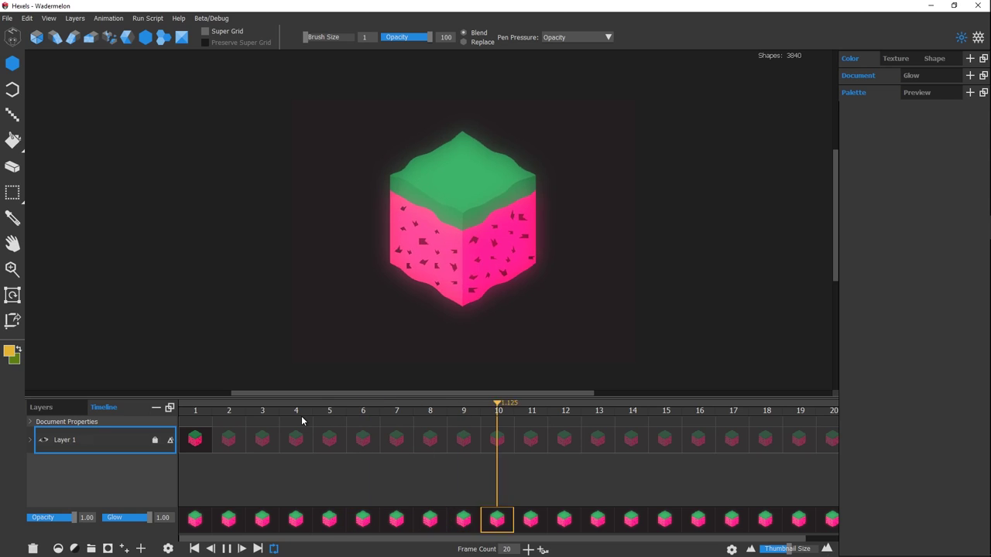
left_click(194, 548)
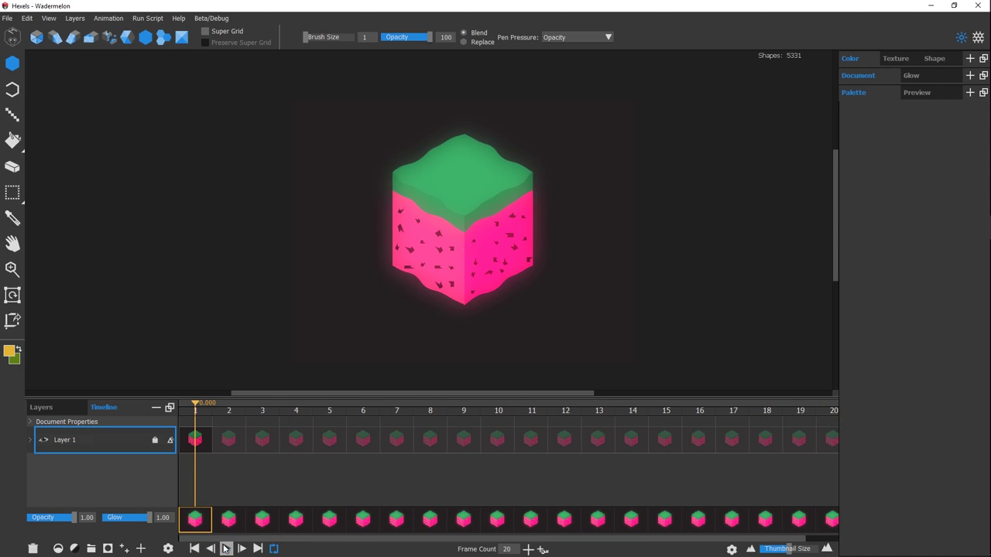
Reopen Layer 1's Layer Properties with the Distortion effect selected
double_click(145, 435)
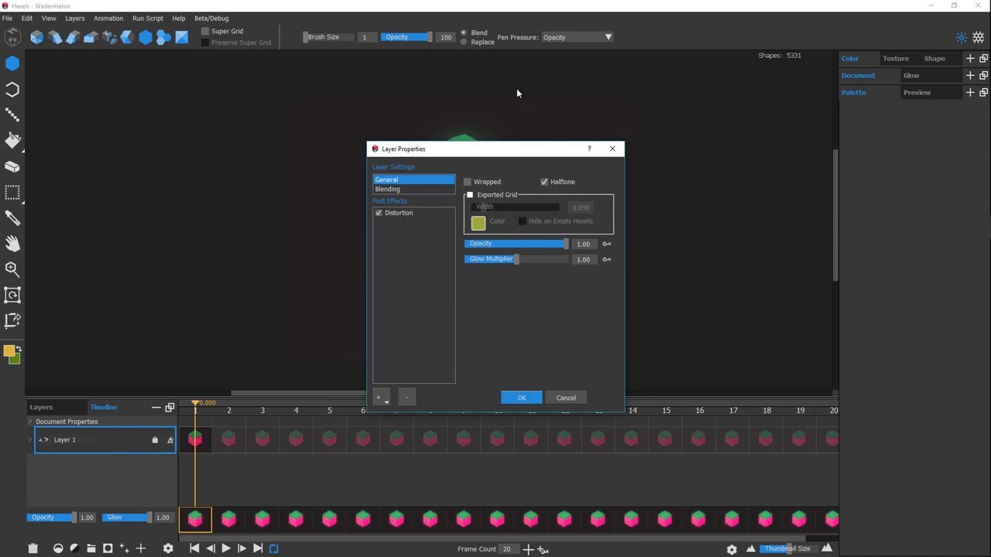
left_click_drag(507, 149, 768, 123)
left_click(656, 181)
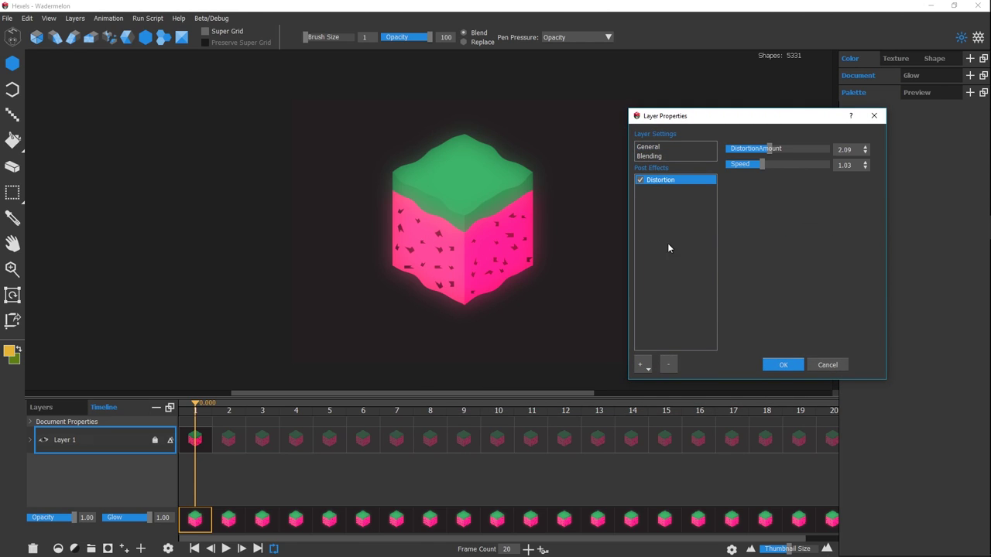
Add a Curves post effect to Layer 1 and enable keying on its Curves timeline row
left_click(649, 364)
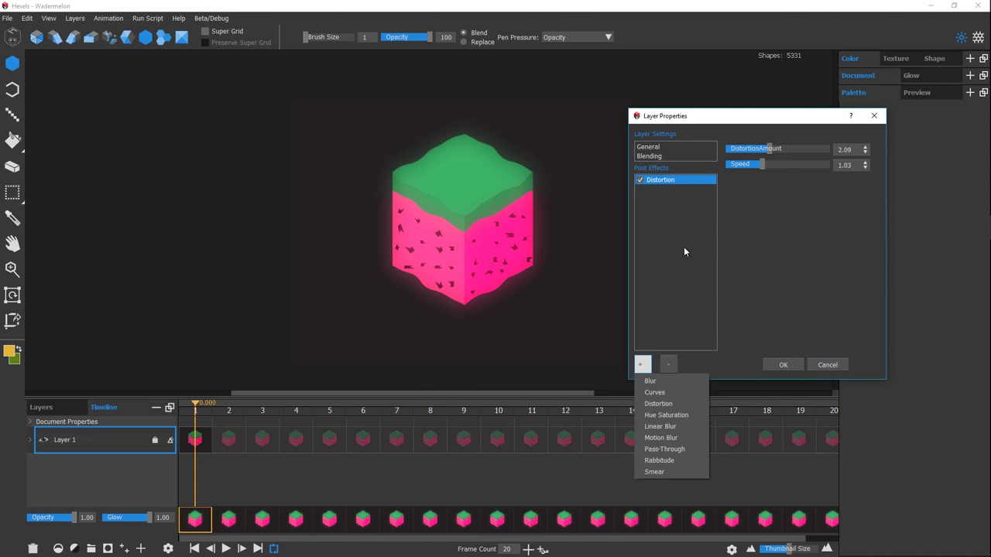
left_click(685, 392)
left_click(787, 363)
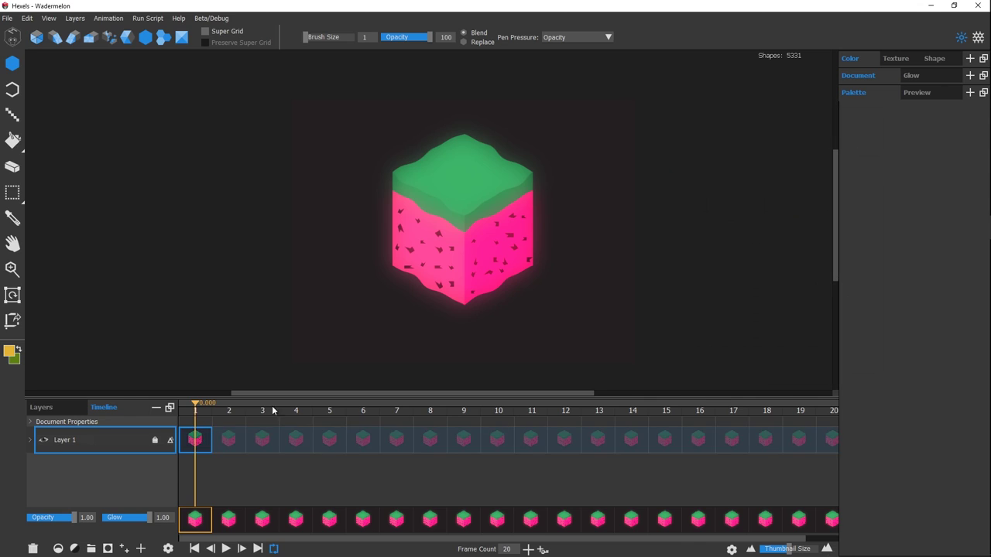
left_click(33, 440)
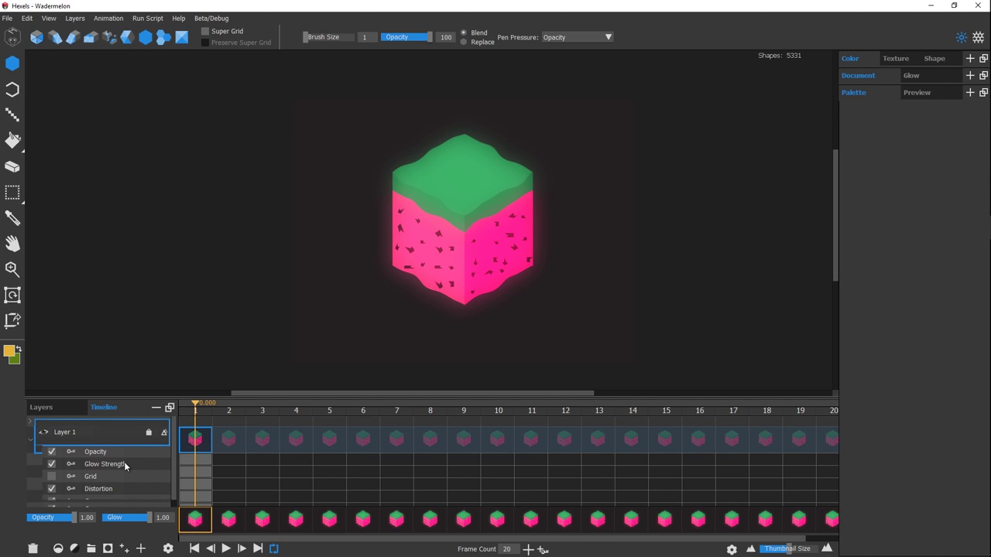
scroll(113, 480, "down", 1)
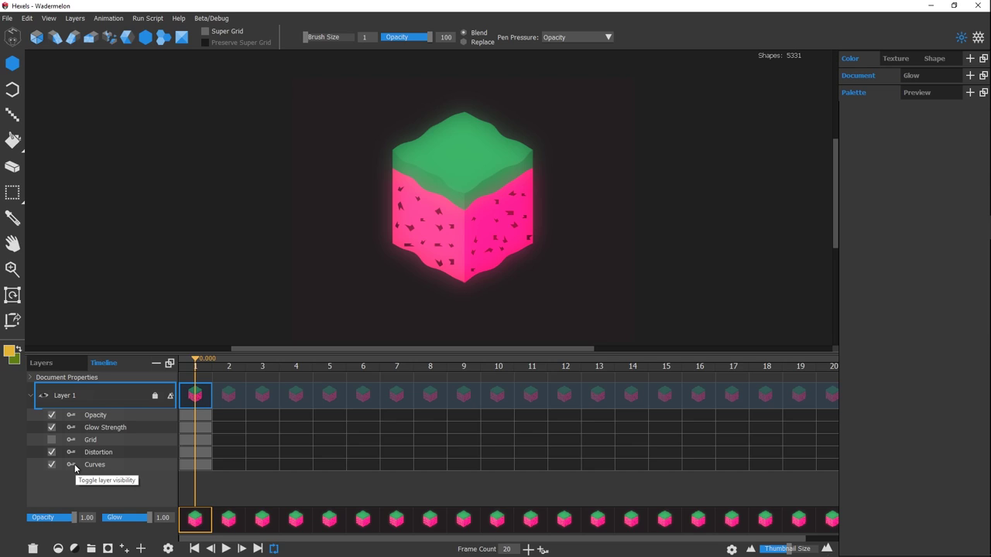
left_click(73, 465)
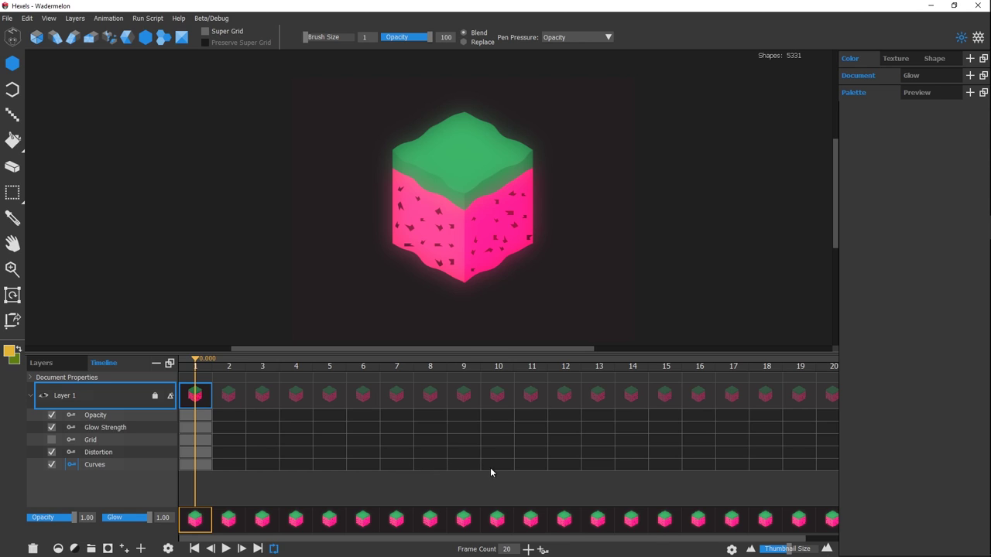
Key a raised Hue curve on the Curves track at frame 10
left_click(465, 467)
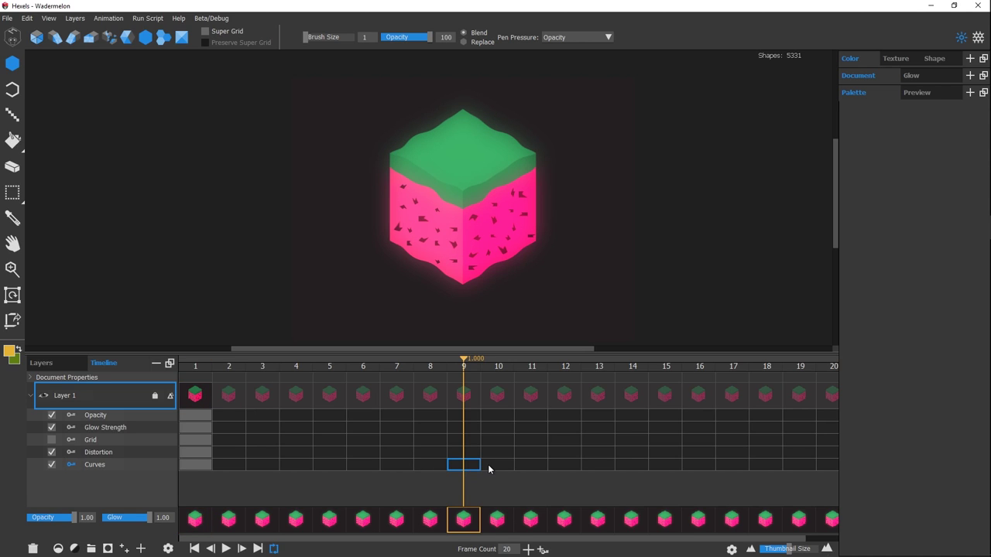
double_click(488, 464)
left_click_drag(485, 150, 762, 118)
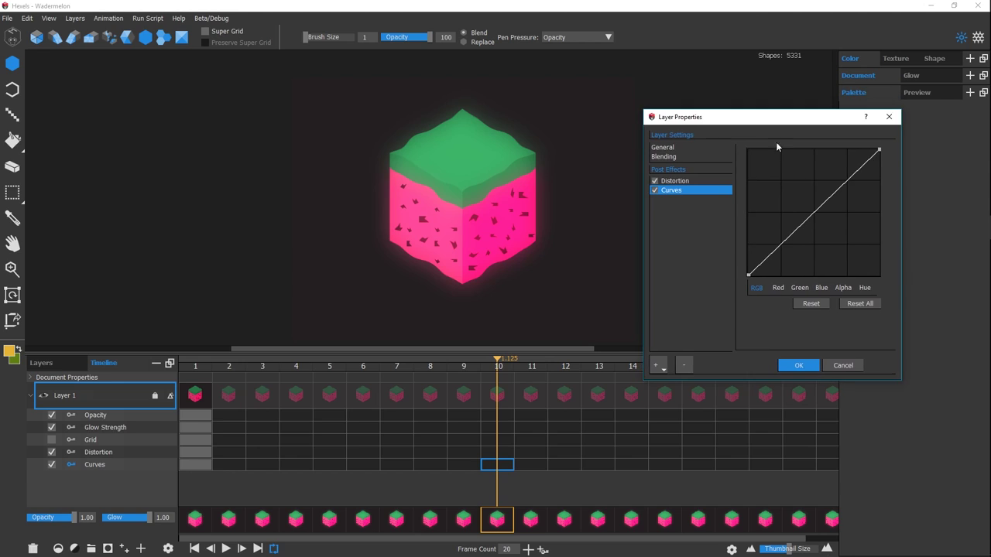
left_click(864, 288)
left_click_drag(829, 200, 830, 169)
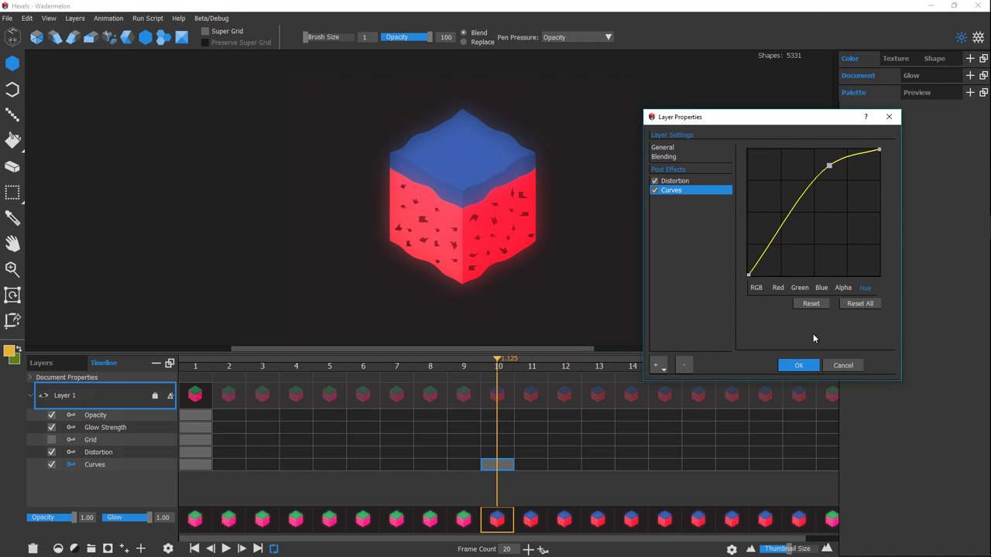
left_click(798, 365)
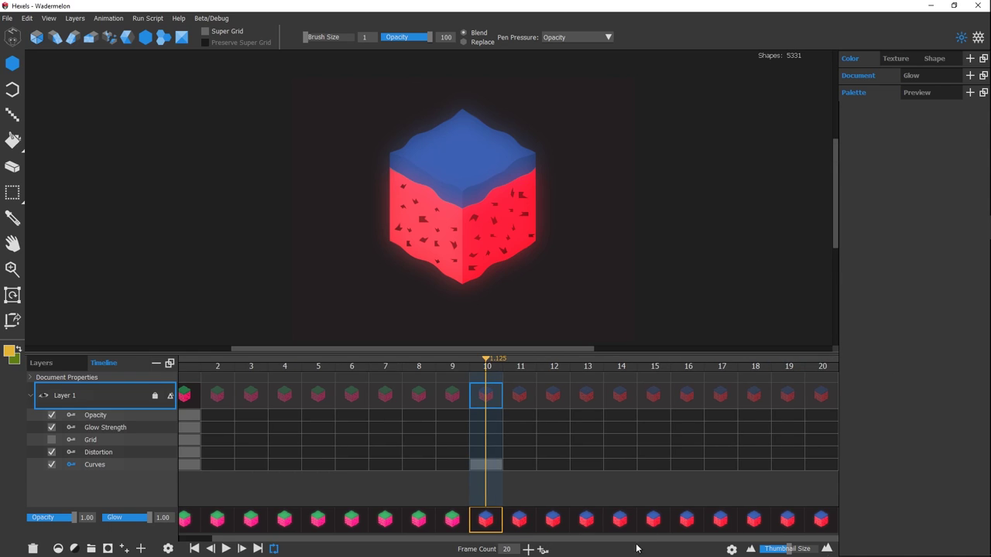
Key a lowered Hue curve on the Curves track at frame 20
double_click(820, 444)
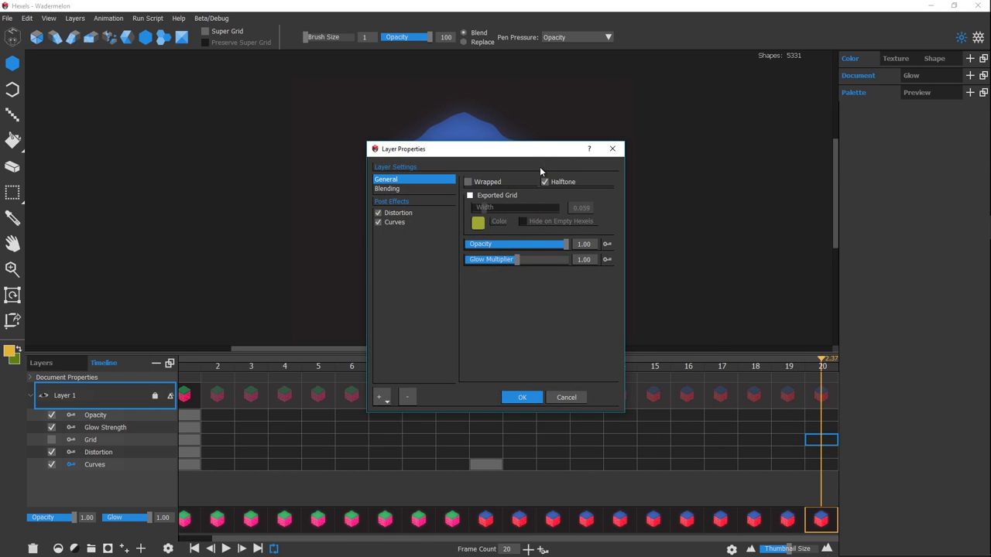
left_click_drag(540, 167, 773, 143)
left_click(628, 198)
left_click(821, 296)
left_click_drag(801, 192, 833, 228)
left_click(755, 374)
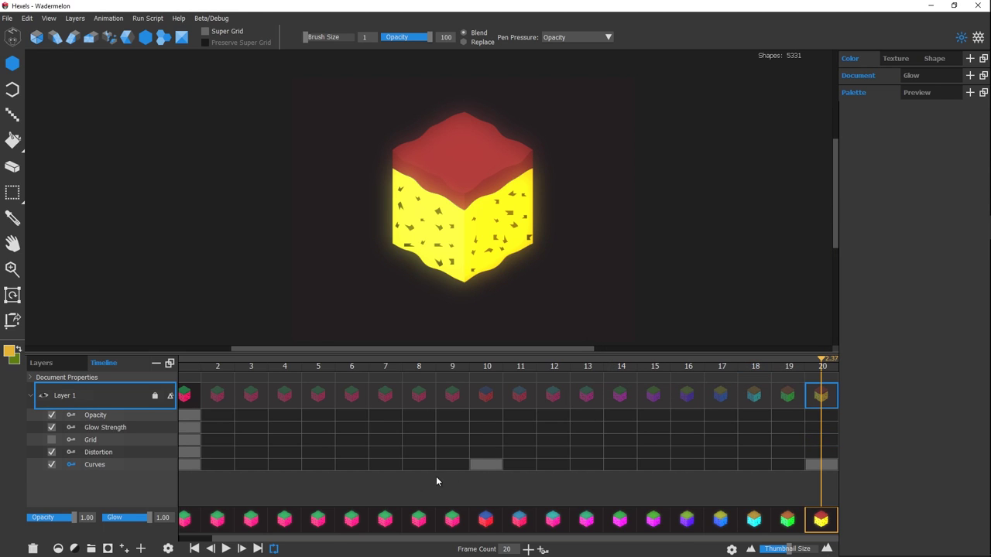
Play the colour-shifting animation from frame 1, then stop back at frame 1
left_click(194, 549)
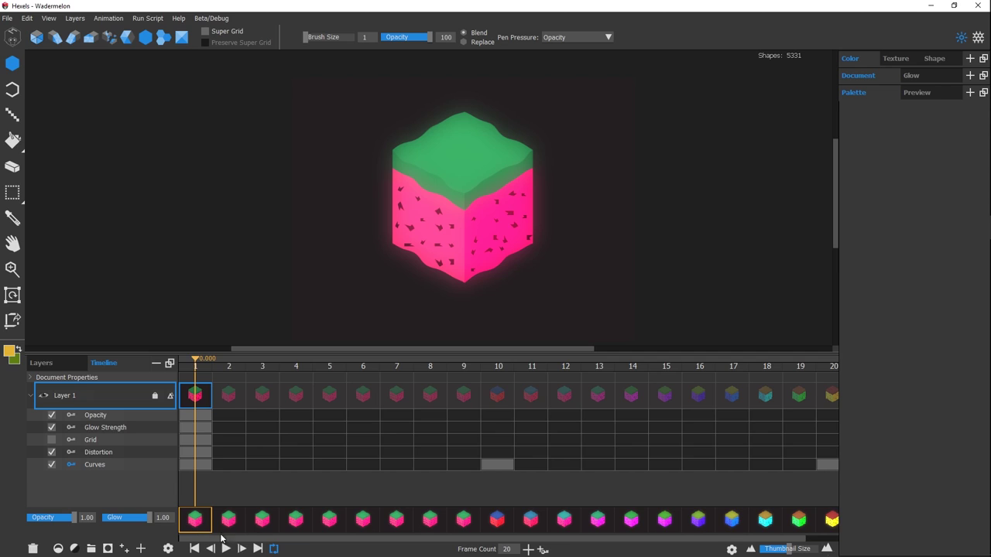
left_click(227, 548)
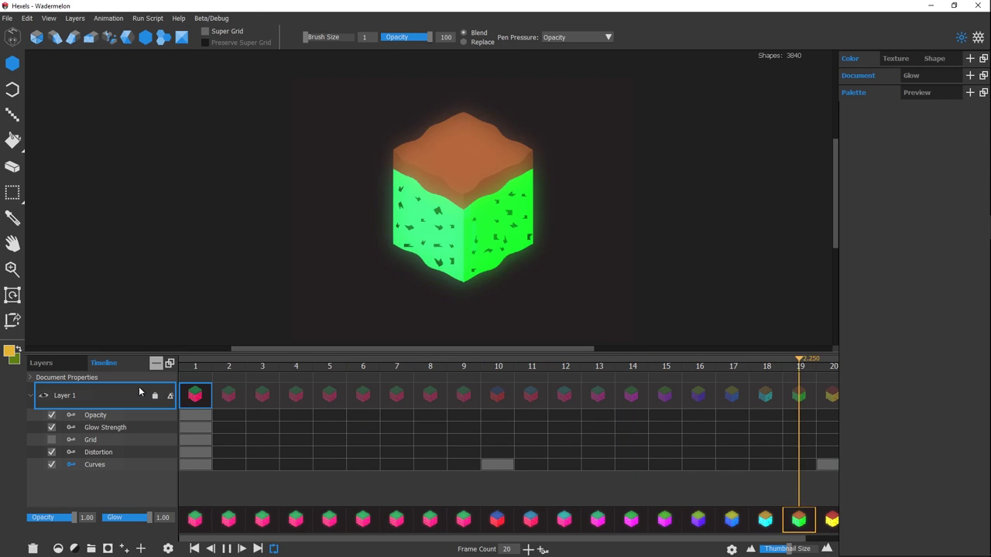
left_click(194, 548)
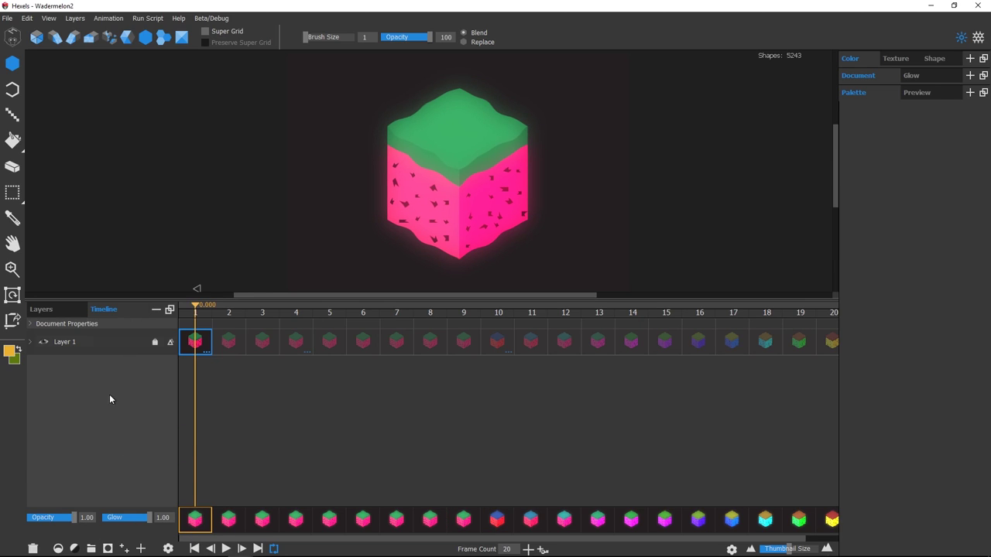
Add an Adjustment Layer with Hue Saturation hue 67.68, then a Layer 2 with a cyan outline stroke
left_click(75, 548)
left_click(136, 321)
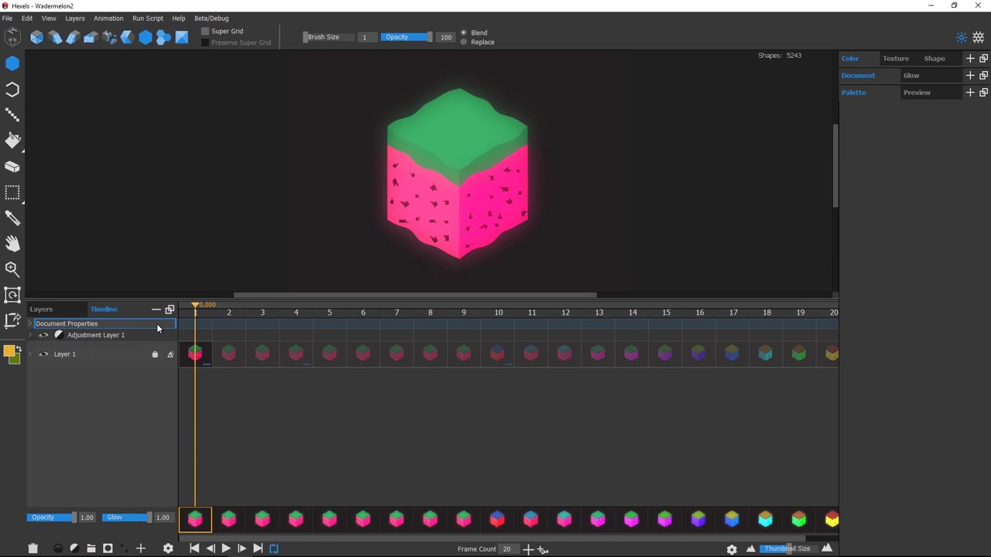
double_click(152, 334)
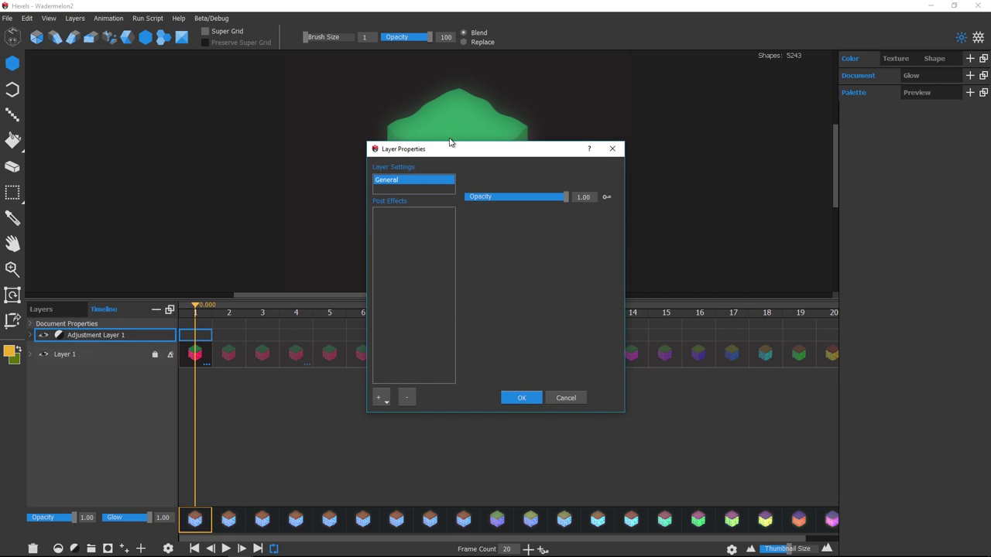
left_click(629, 407)
left_click(651, 445)
mouse_move(764, 191)
left_mouse_down()
mouse_move(782, 192)
mouse_move(773, 192)
left_mouse_up()
left_click(766, 408)
left_click(140, 548)
mouse_move(534, 220)
left_mouse_down()
mouse_move(463, 264)
mouse_move(381, 128)
mouse_move(456, 79)
mouse_move(491, 97)
mouse_move(537, 219)
left_mouse_up()
Hide the canvas grid, open Layer 1's properties, and add a Distortion effect with a raised amount
key("e")
key("g")
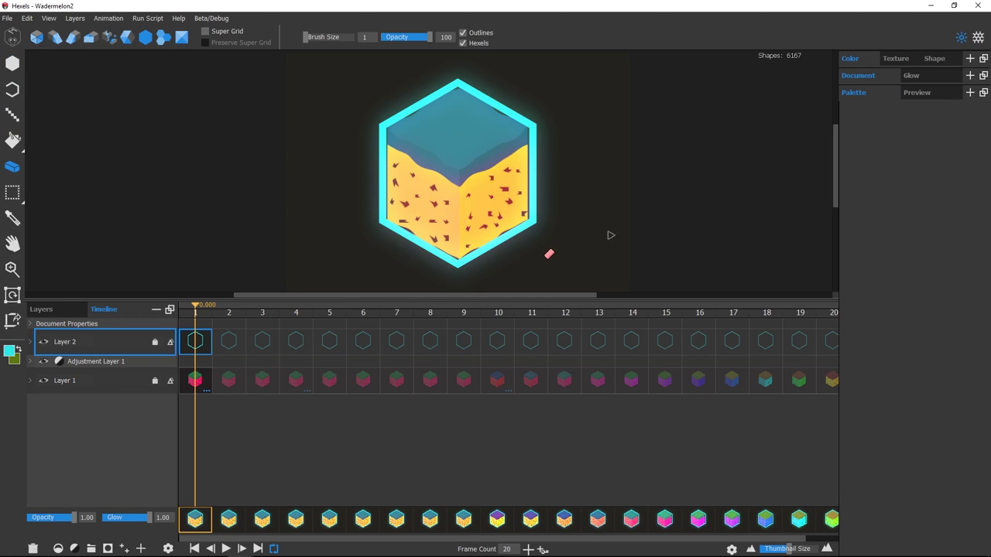
left_click(108, 328)
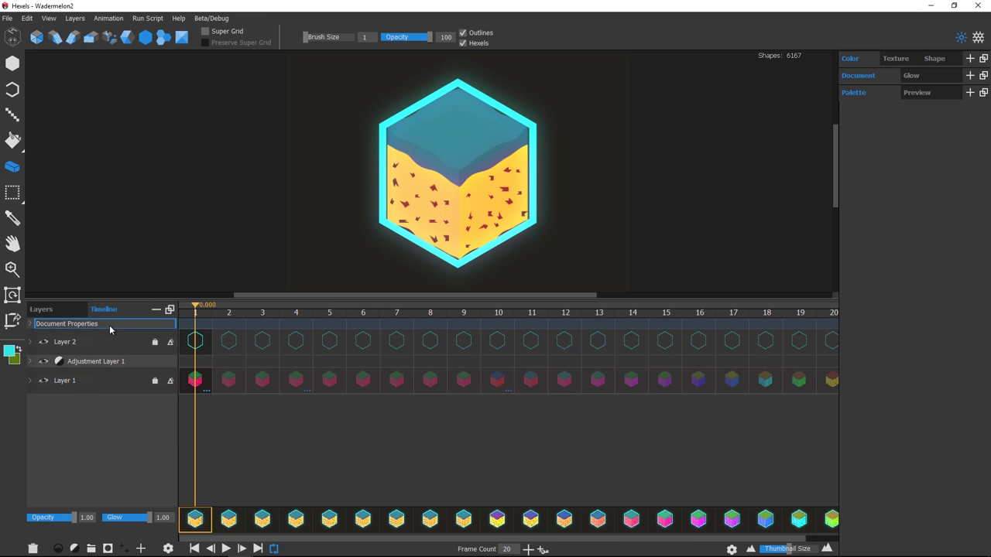
double_click(110, 330)
left_click_drag(464, 147, 729, 99)
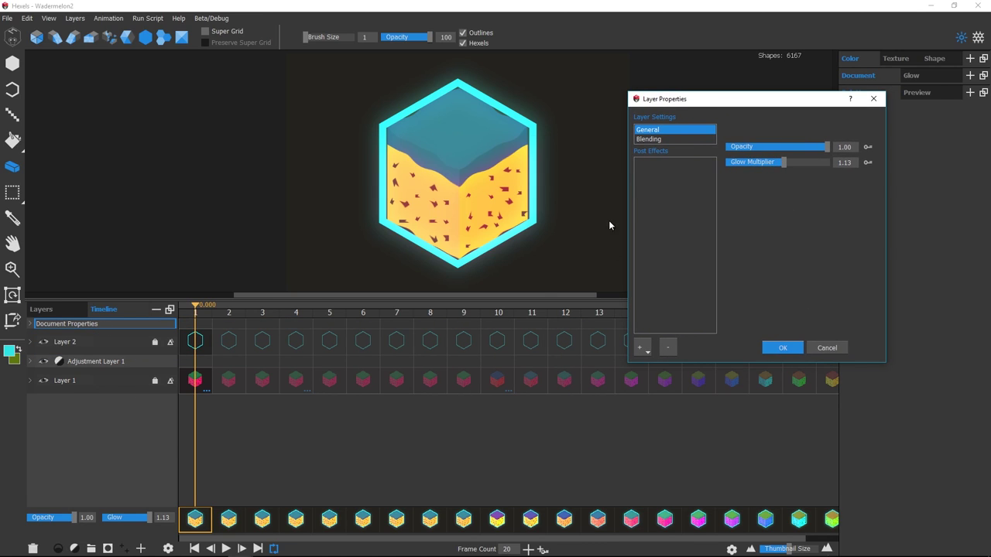
left_click(641, 347)
left_click(658, 386)
left_click_drag(756, 128, 764, 131)
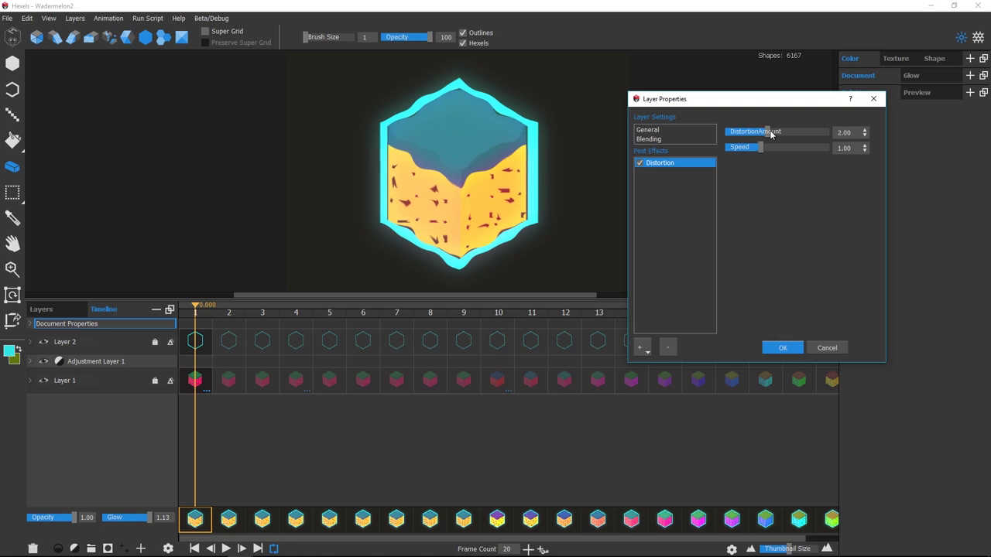
Add a Curves effect, reset the RGB curve, and lift the Red channel curve
left_click(641, 347)
left_click(660, 377)
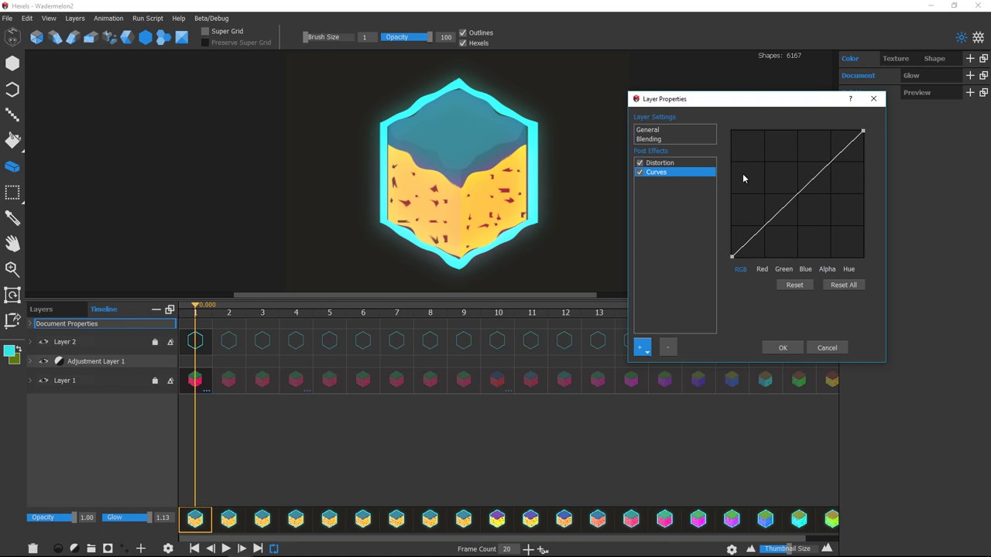
left_click_drag(797, 193, 790, 162)
left_click_drag(776, 232, 783, 245)
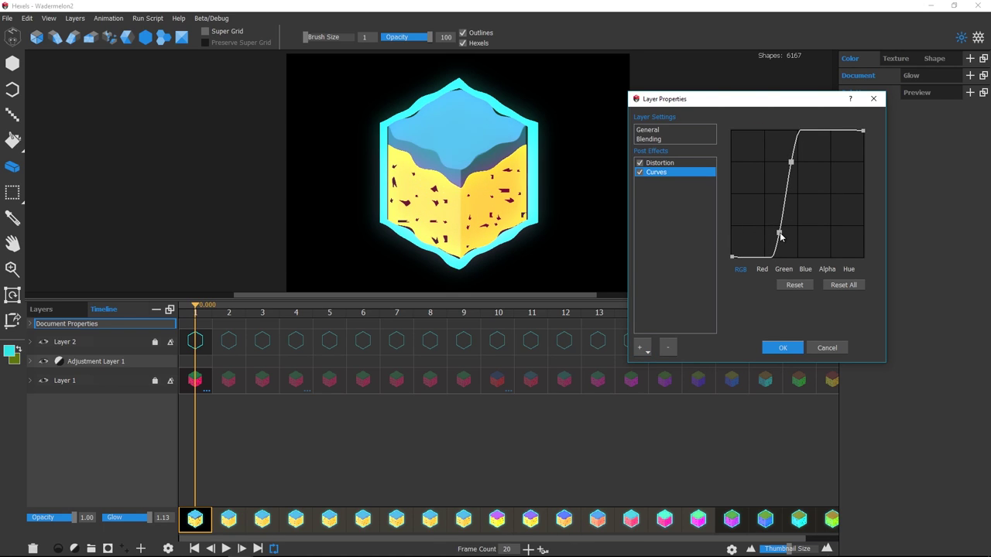
left_click(843, 285)
left_click(762, 268)
left_click_drag(766, 223, 754, 194)
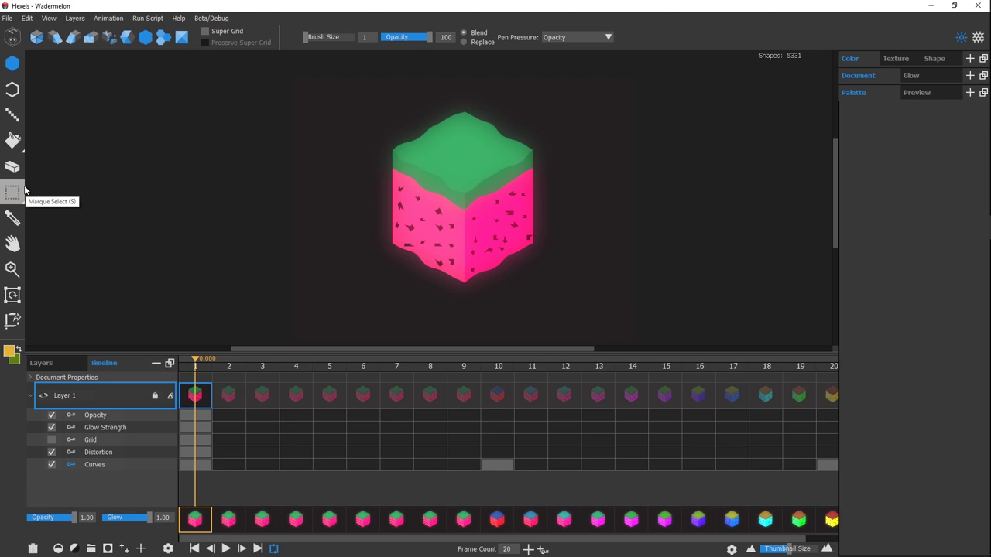
left_click(25, 191)
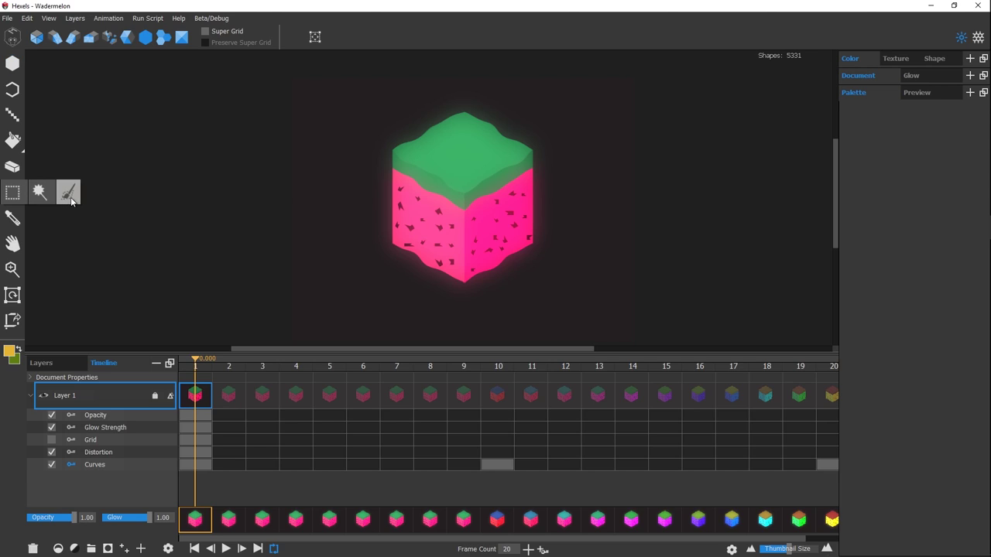
left_click(13, 191)
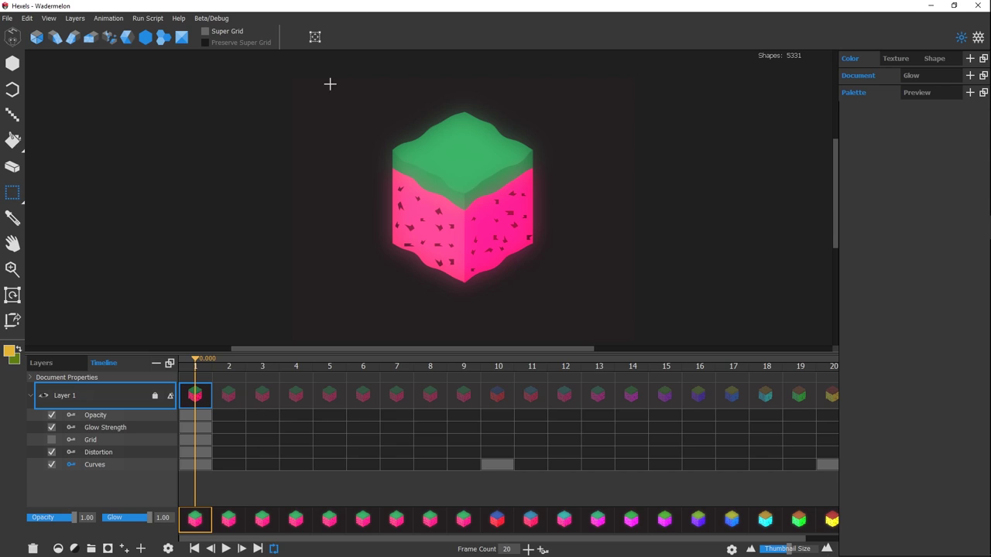
left_click_drag(328, 79, 591, 314)
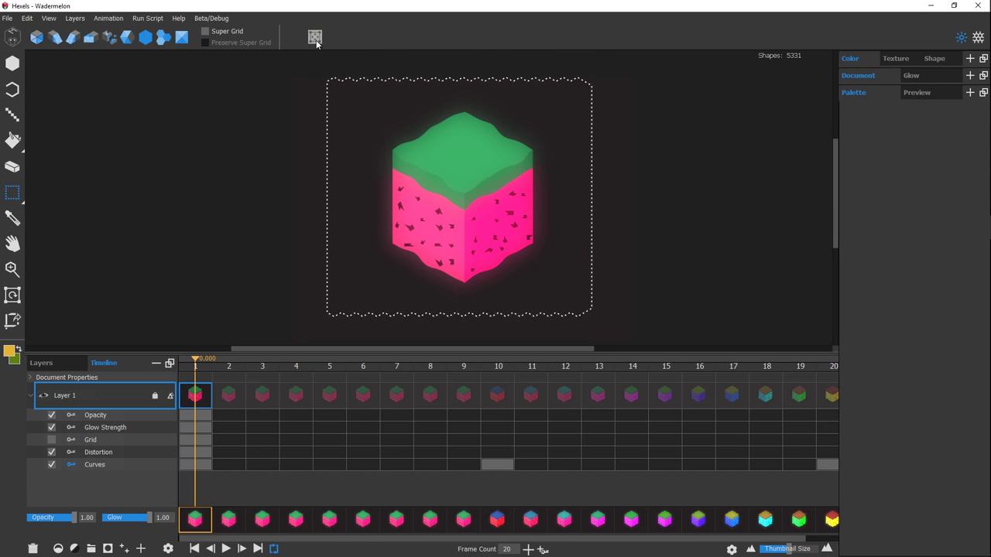
left_click(315, 39)
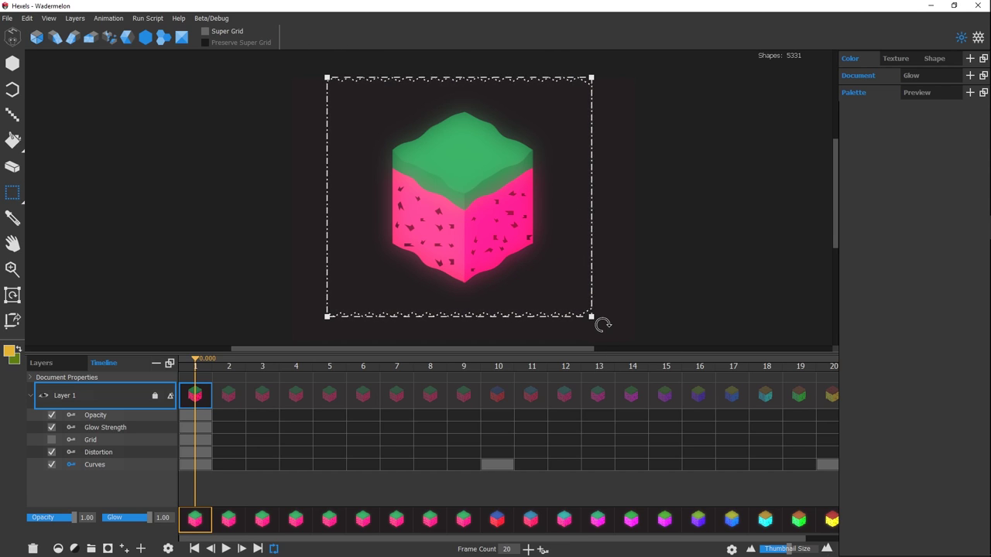
left_click_drag(606, 318, 396, 179)
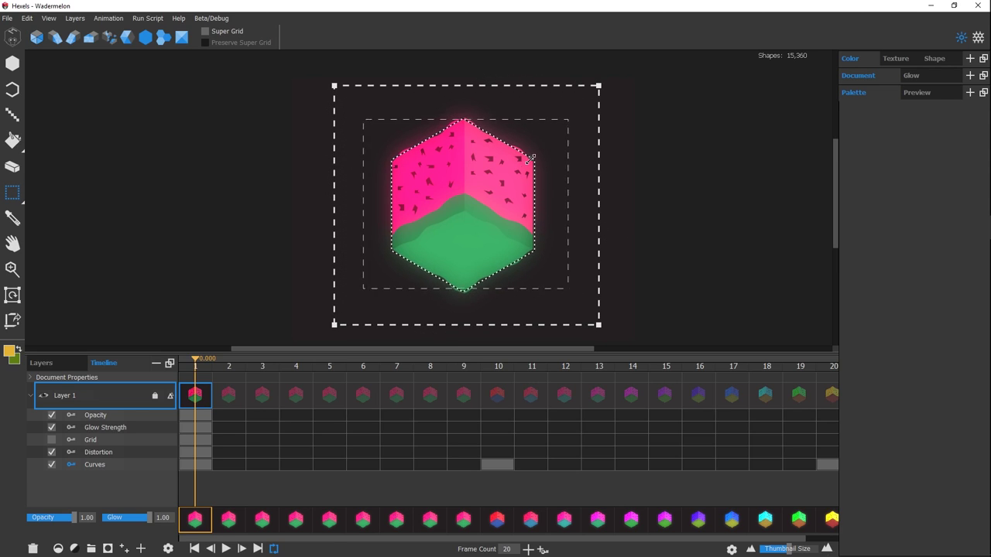
left_click_drag(500, 232, 510, 124)
left_click_drag(504, 47, 442, 79)
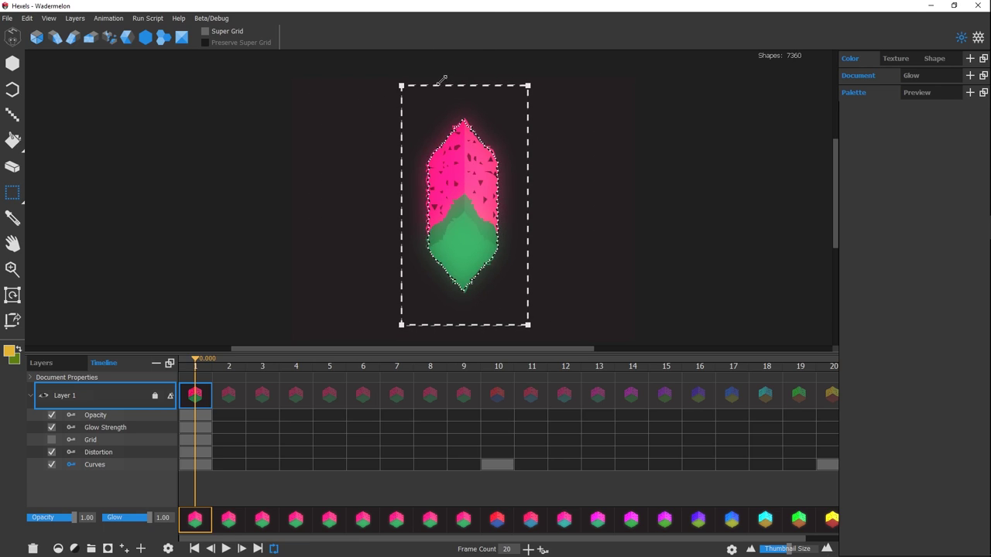
left_click_drag(535, 82, 606, 112)
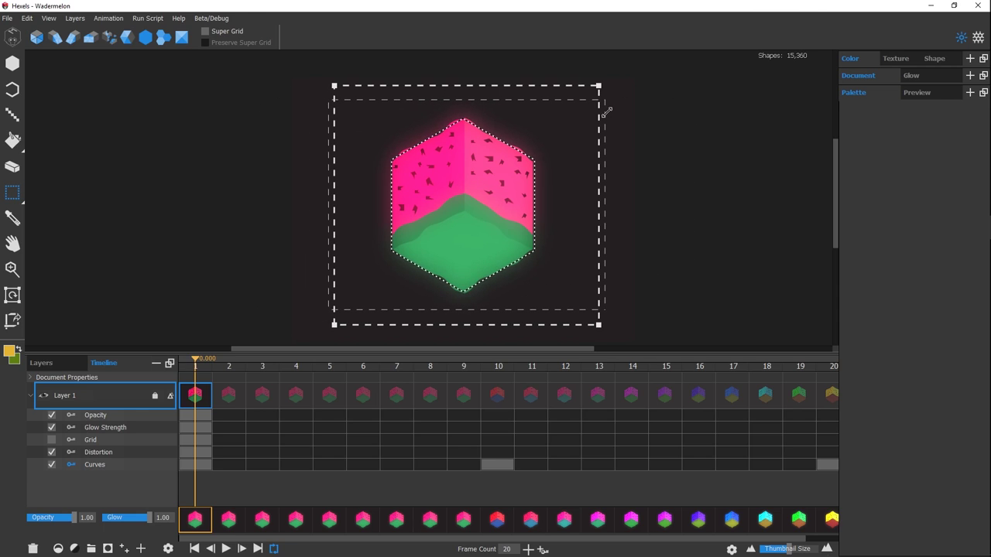
left_click_drag(595, 78, 429, 229)
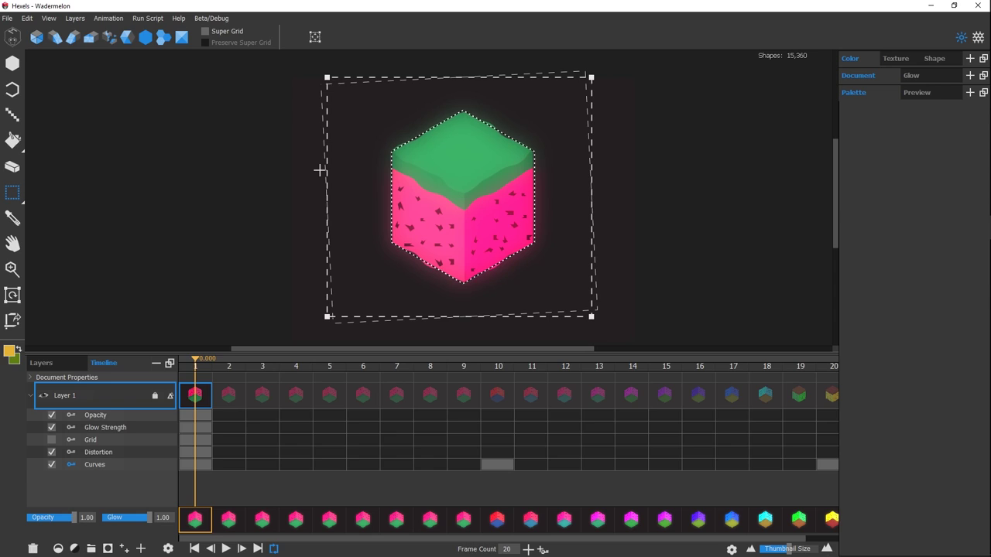
left_click(320, 171)
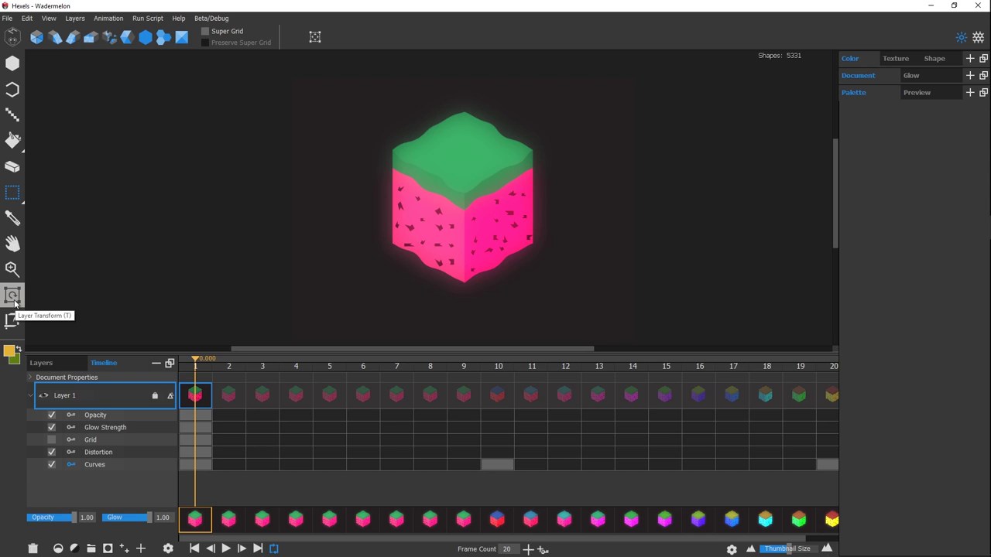
Rotate, scale and move Layer 1 with Layer Transform, then open its Layer Properties
left_click(13, 297)
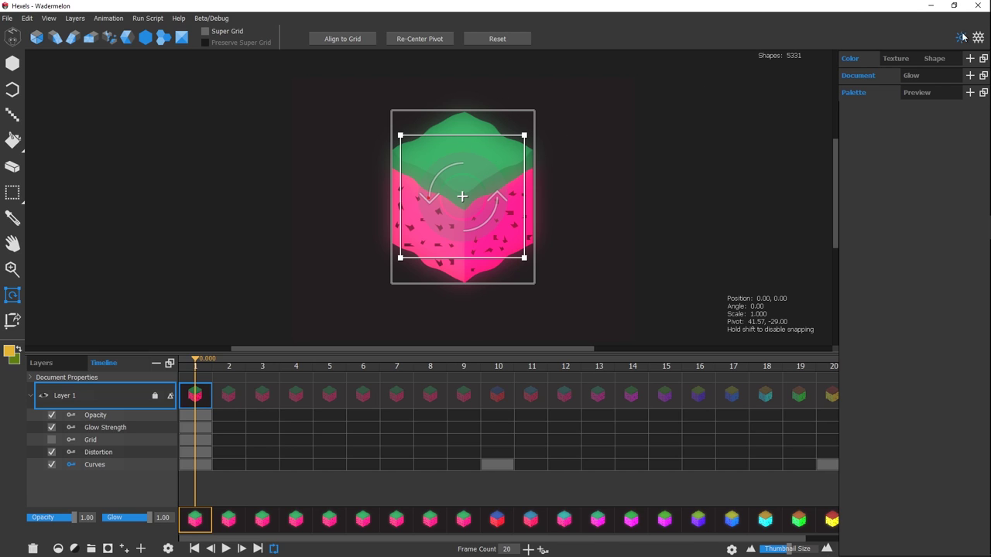
left_click_drag(494, 189, 520, 181)
left_click_drag(524, 135, 586, 150)
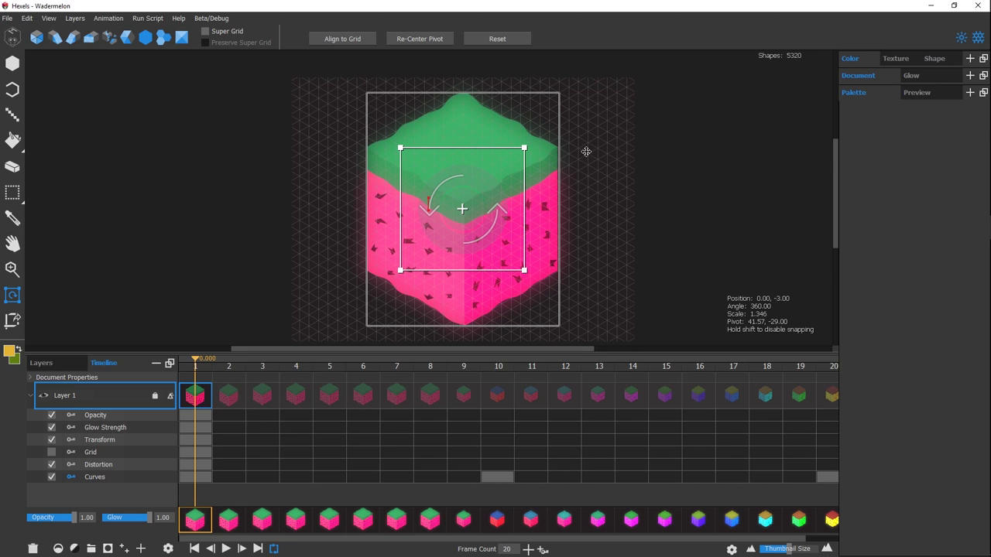
mouse_move(462, 209)
left_mouse_down()
mouse_move(565, 150)
mouse_move(587, 154)
mouse_move(592, 181)
mouse_move(480, 193)
mouse_move(462, 215)
left_mouse_up()
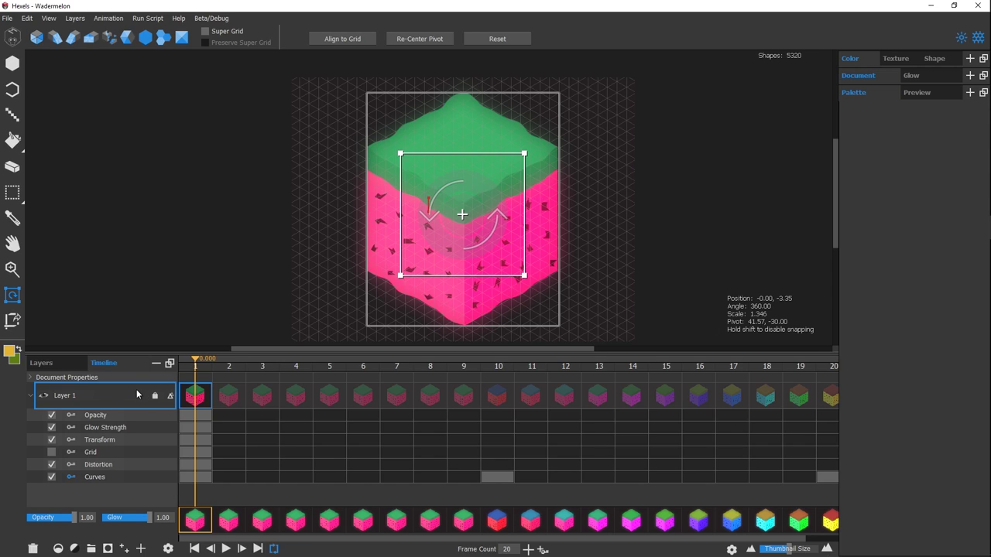
double_click(137, 395)
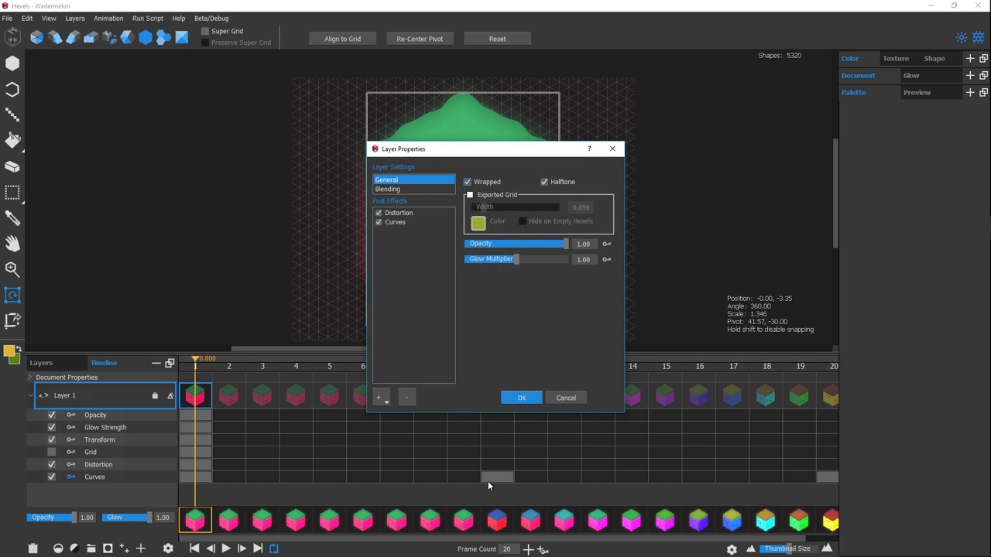
Close Layer Properties, scale the wrapped layer down to 0.145, and brush a yellow zigzag above the tiles
left_click(519, 398)
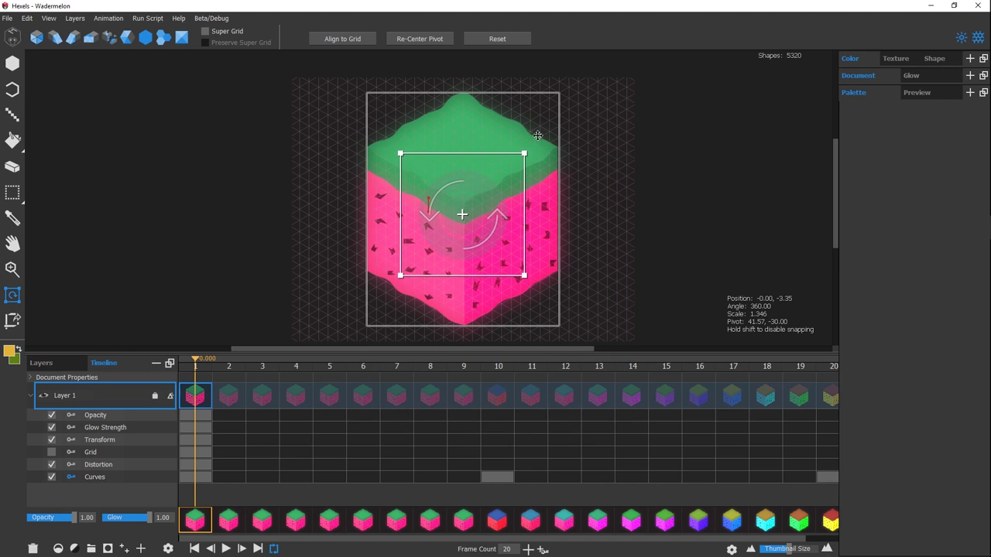
left_click_drag(524, 154, 463, 213)
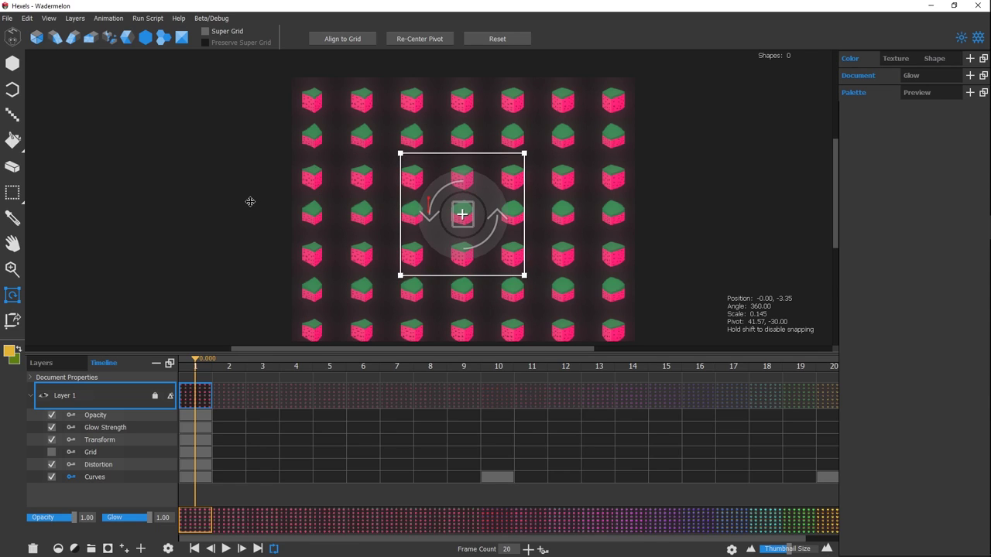
key("b")
mouse_move(445, 269)
left_mouse_down()
mouse_move(464, 261)
mouse_move(490, 274)
mouse_move(496, 317)
mouse_move(472, 335)
left_mouse_up()
Paint a yellow stroke down the tile side, then undo the yellow strokes
mouse_move(443, 265)
left_mouse_down()
mouse_move(433, 325)
mouse_move(477, 341)
left_mouse_up()
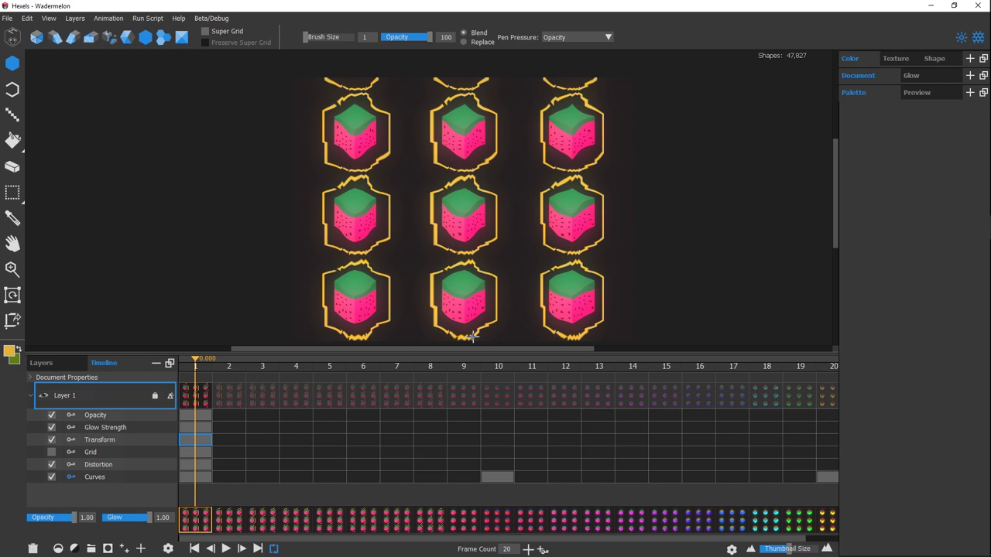
key("ctrl+z")
key("ctrl+z")
key("ctrl+z")
key("ctrl+z")
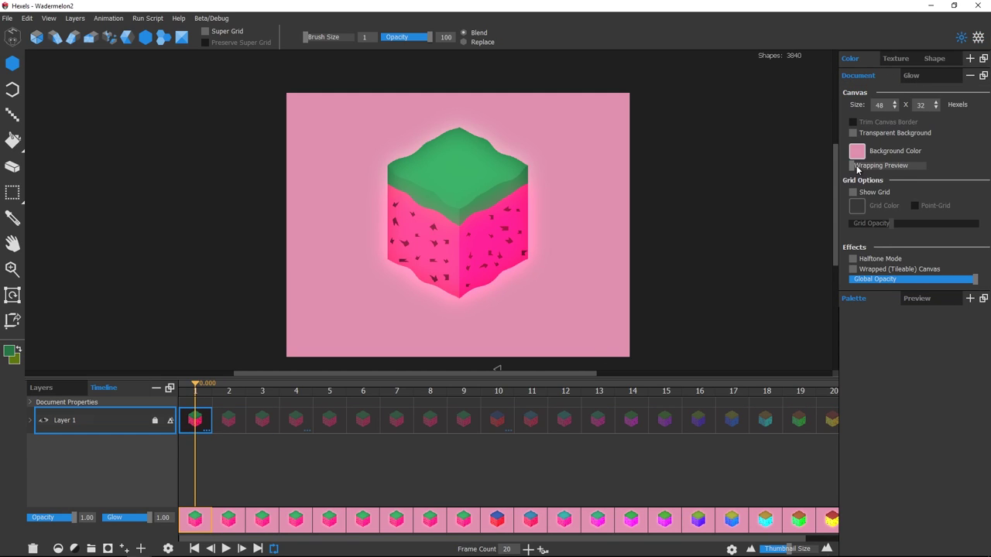
Turn on full wrapping preview, dim neighbour tiles to about two-thirds, and paint a green vine along the tile edge
left_click_drag(860, 169, 922, 175)
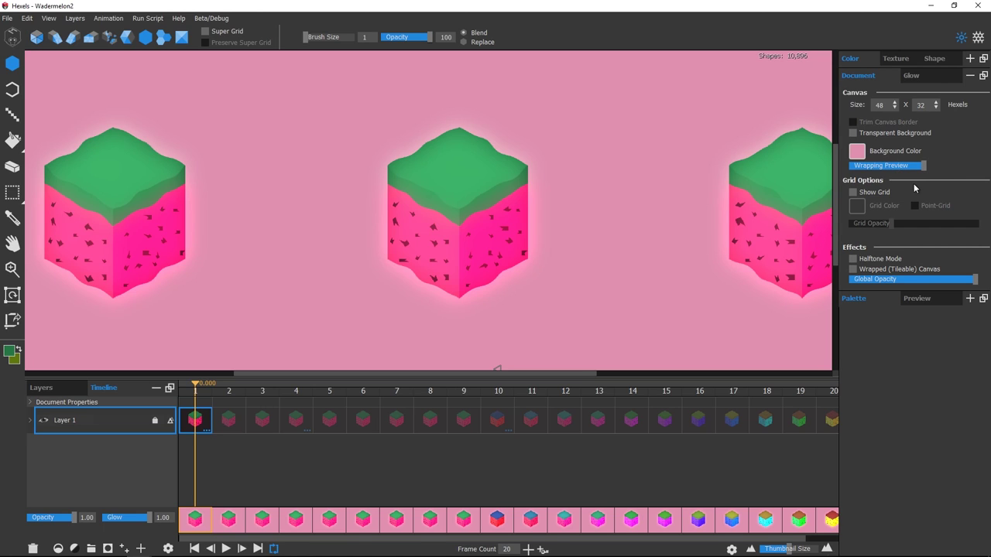
key("ctrl+minus")
key("ctrl+minus")
key("ctrl+minus")
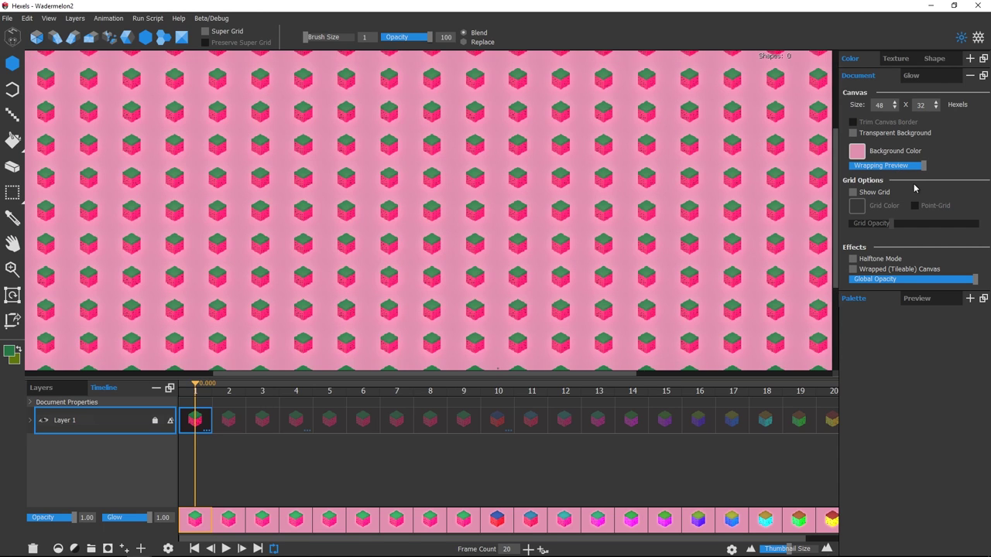
key("ctrl+plus")
key("ctrl+plus")
key("ctrl+plus")
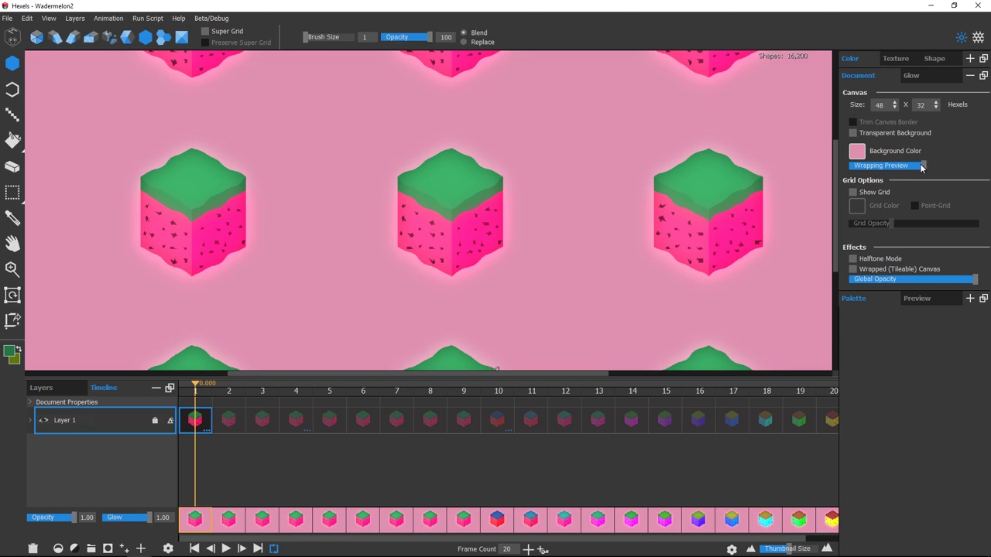
left_click_drag(923, 165, 902, 166)
key("ctrl+minus")
key("ctrl+minus")
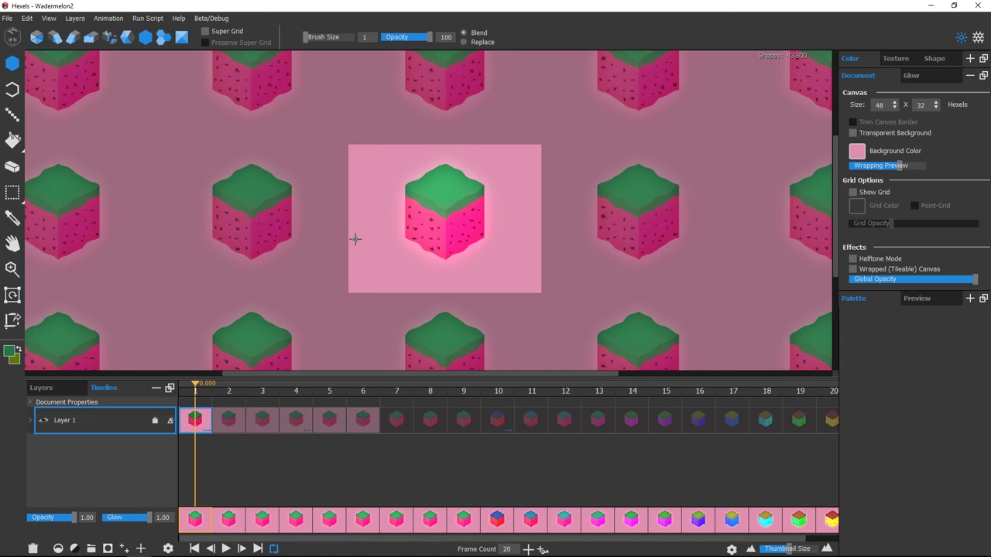
mouse_move(374, 165)
left_mouse_down()
mouse_move(372, 267)
mouse_move(614, 265)
left_mouse_up()
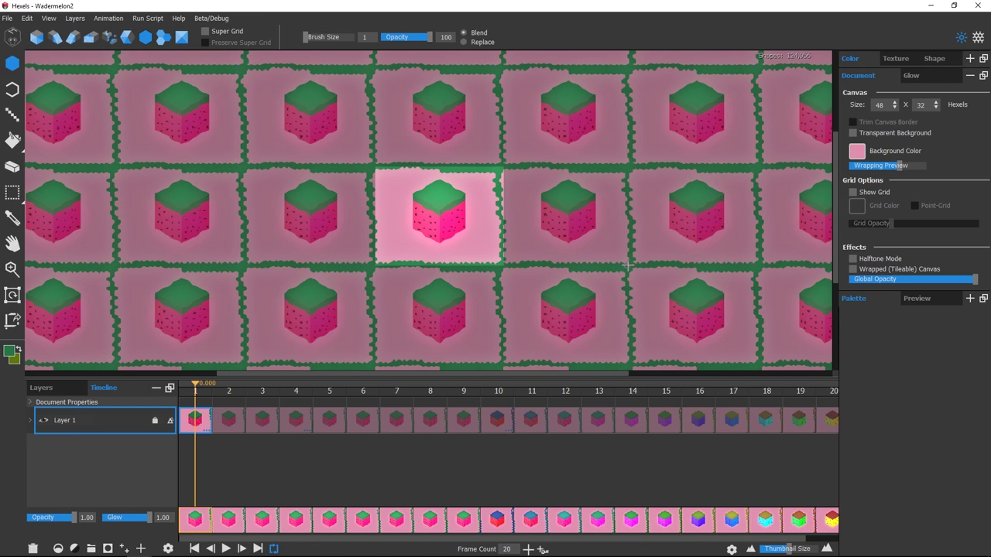
key("ctrl+z")
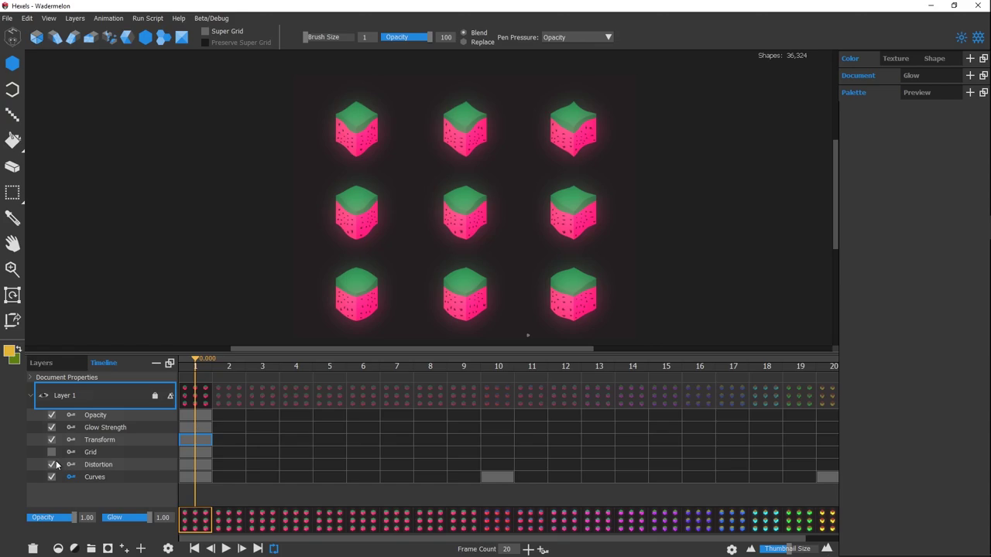
Key Layer 1's Transform track at frame 10, enlarging the cube to scale 0.795
left_click(113, 440)
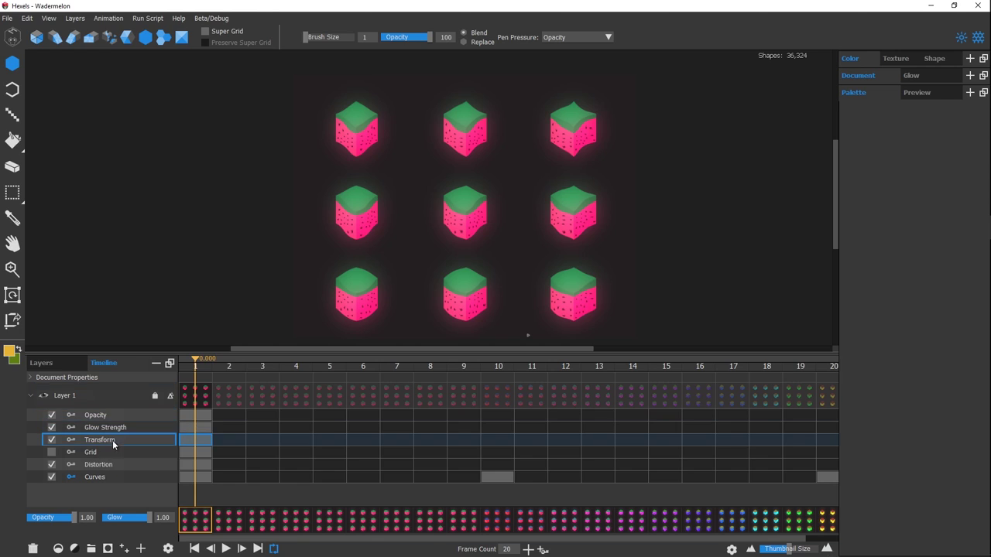
scroll(519, 537, "right", 1)
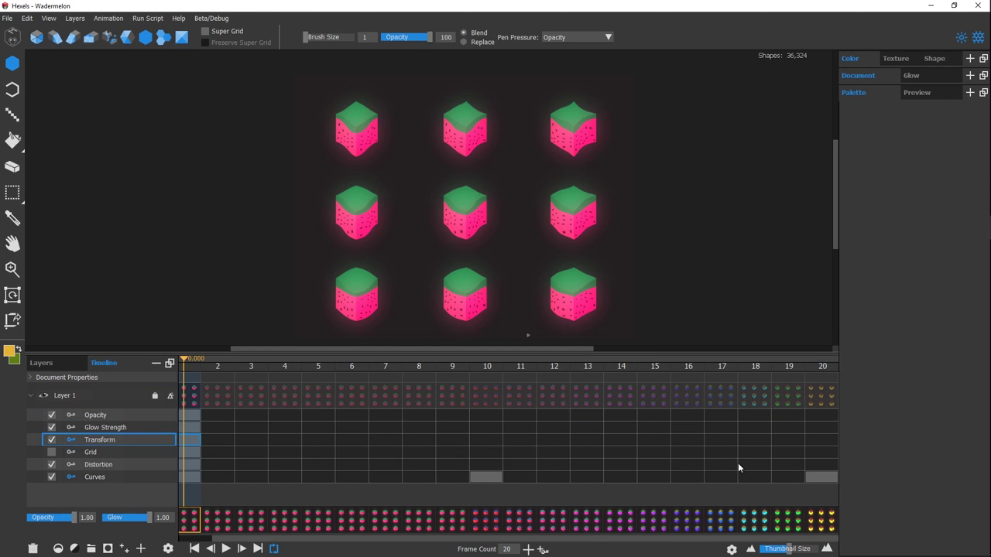
left_click(825, 436)
key("Right")
key("Right")
left_click(494, 440)
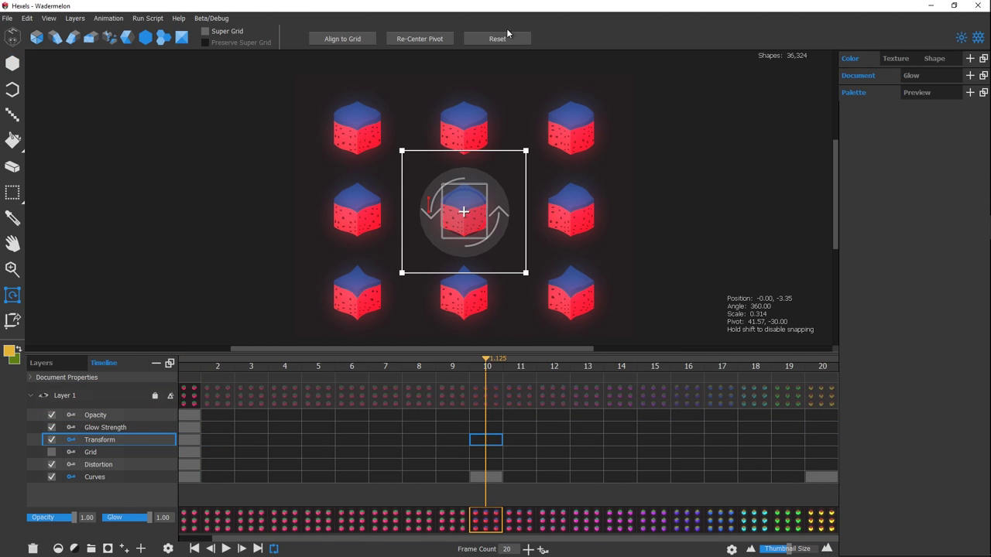
left_click_drag(526, 149, 622, 55)
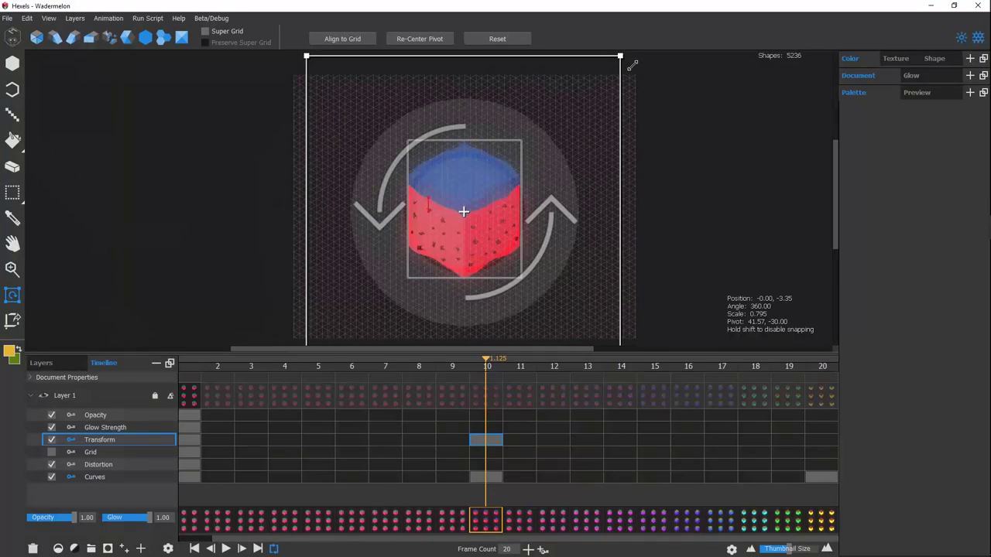
Key frame 20 shrinking the cube to scale 0.149, then play from the first frame
left_click(822, 452)
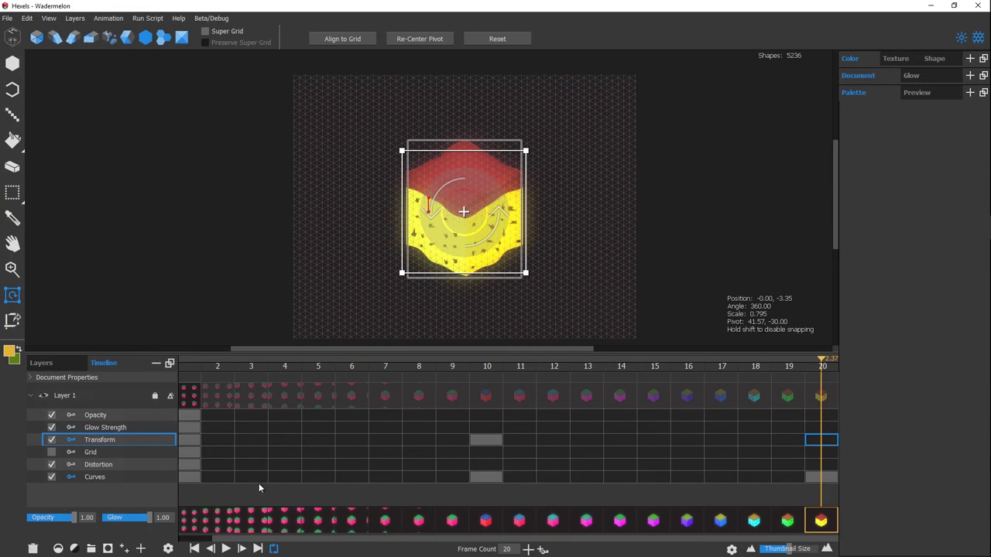
left_click_drag(528, 146, 474, 200)
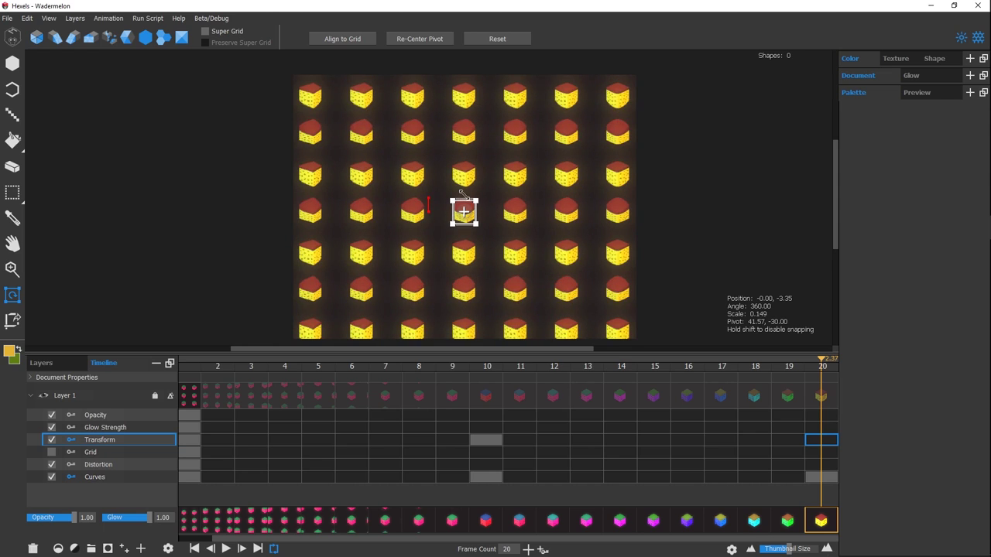
left_click(195, 548)
left_click(225, 548)
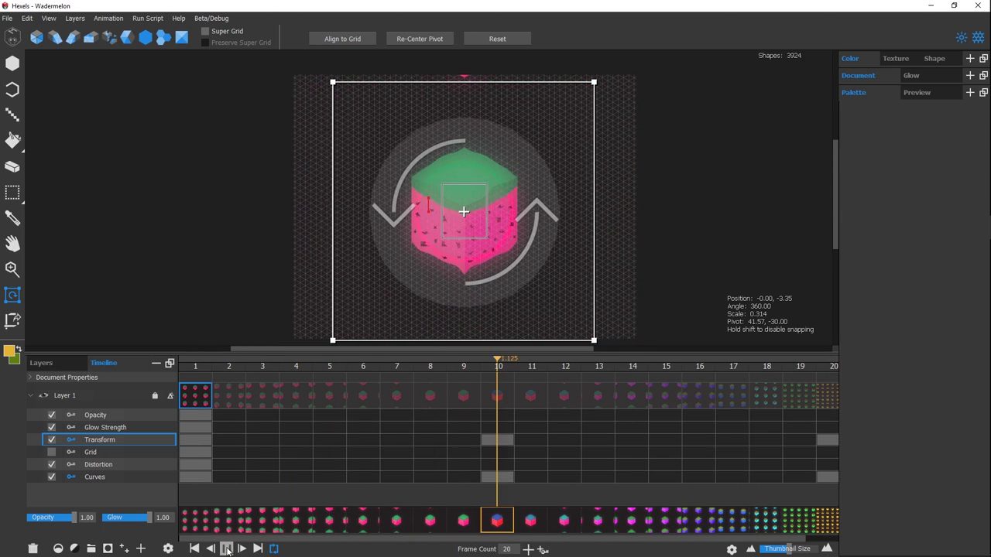
left_click(12, 62)
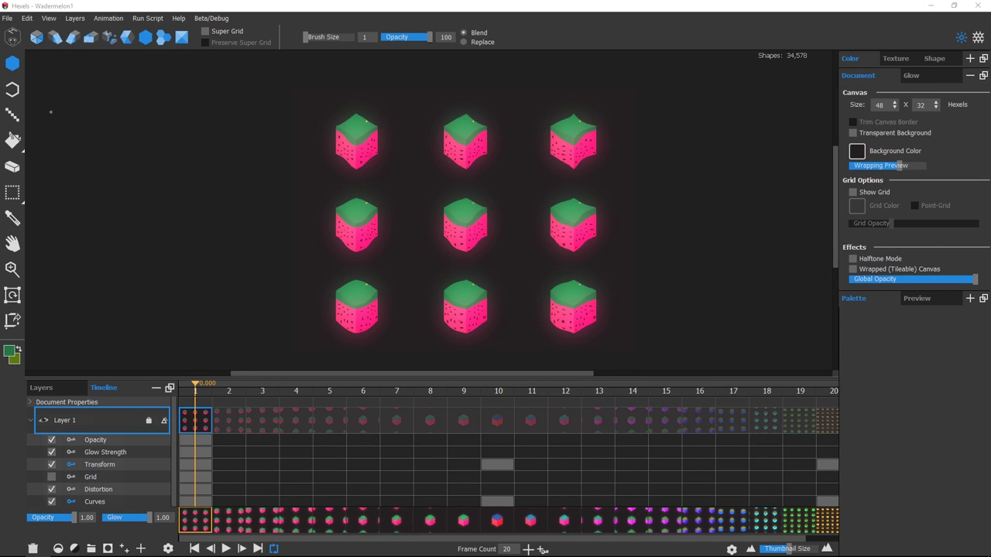
Set Frame Tweening to 4 in Animation Settings and play the tweened animation
left_click(731, 549)
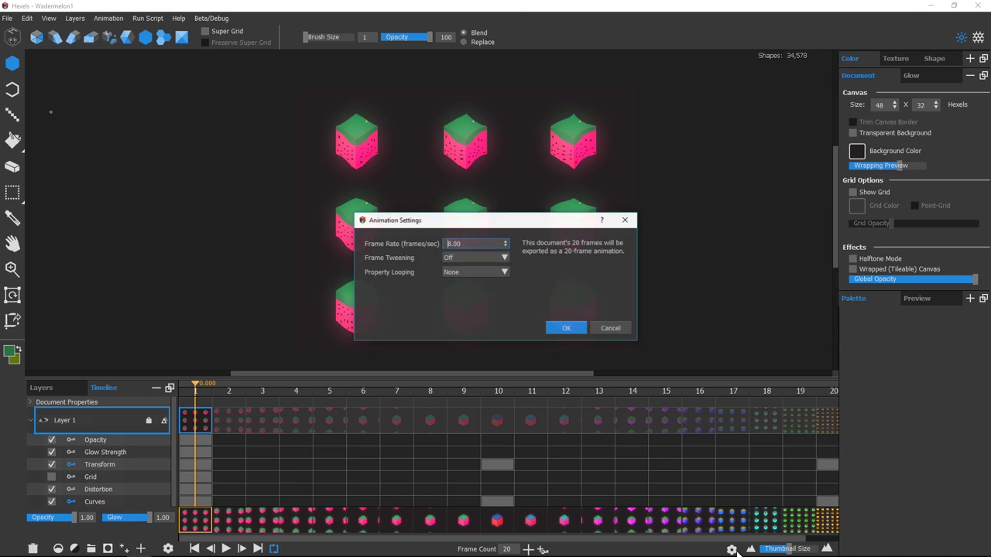
left_click_drag(549, 217, 631, 161)
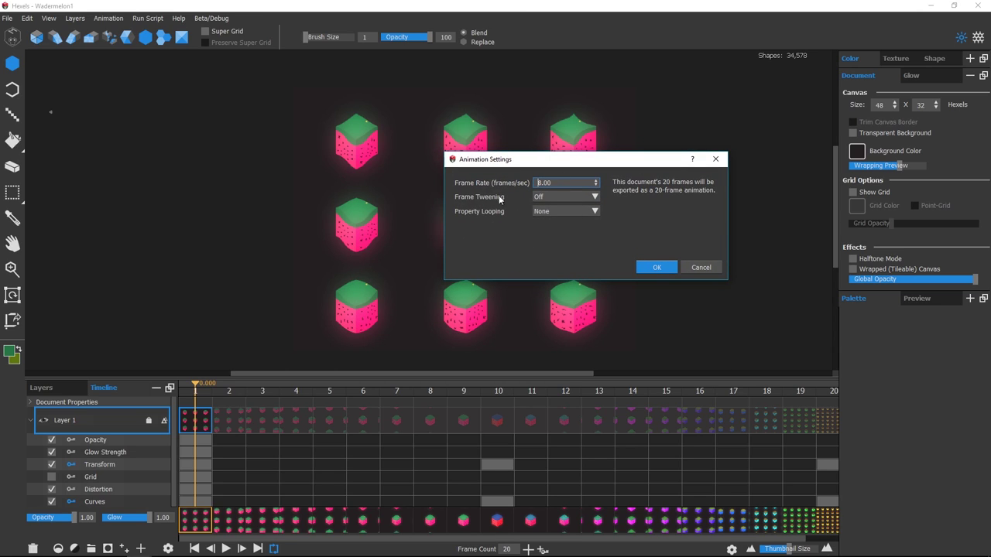
left_click(593, 199)
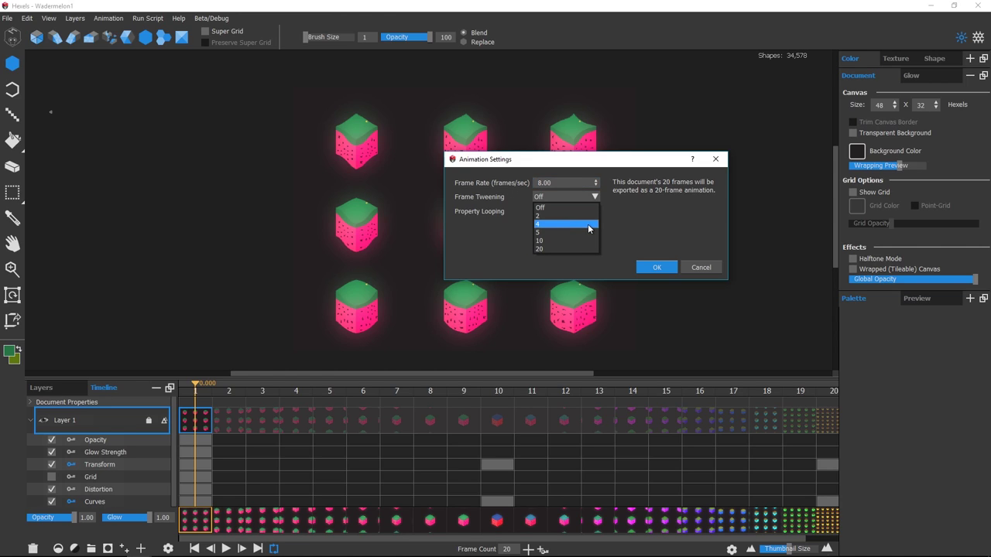
key("Escape")
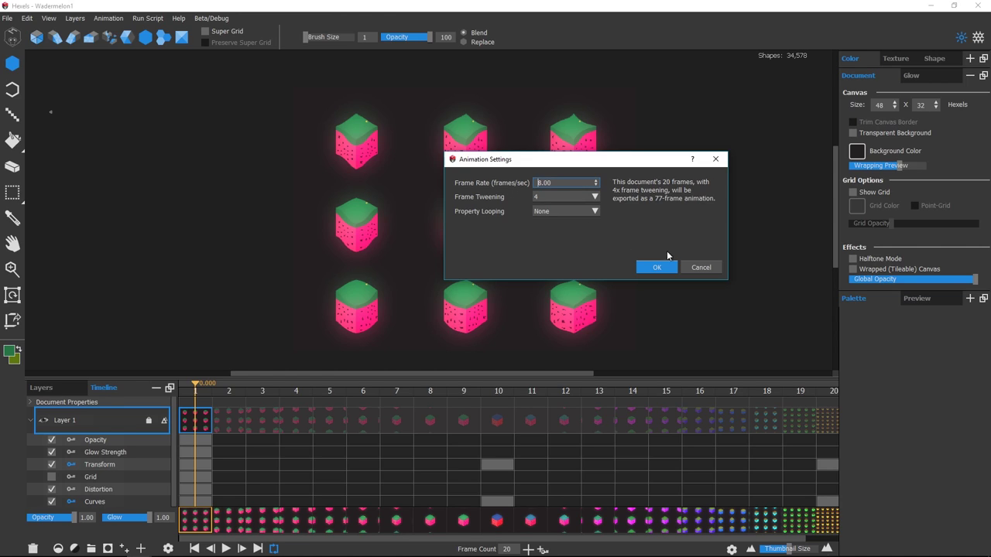
left_click(656, 267)
left_click(225, 549)
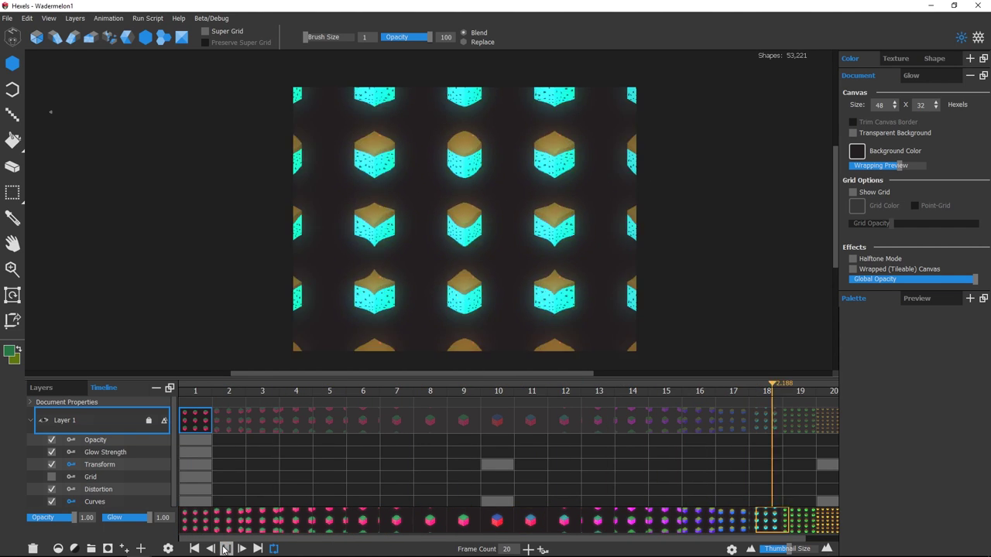
left_click(225, 549)
key("alt")
left_click(460, 198, "alt")
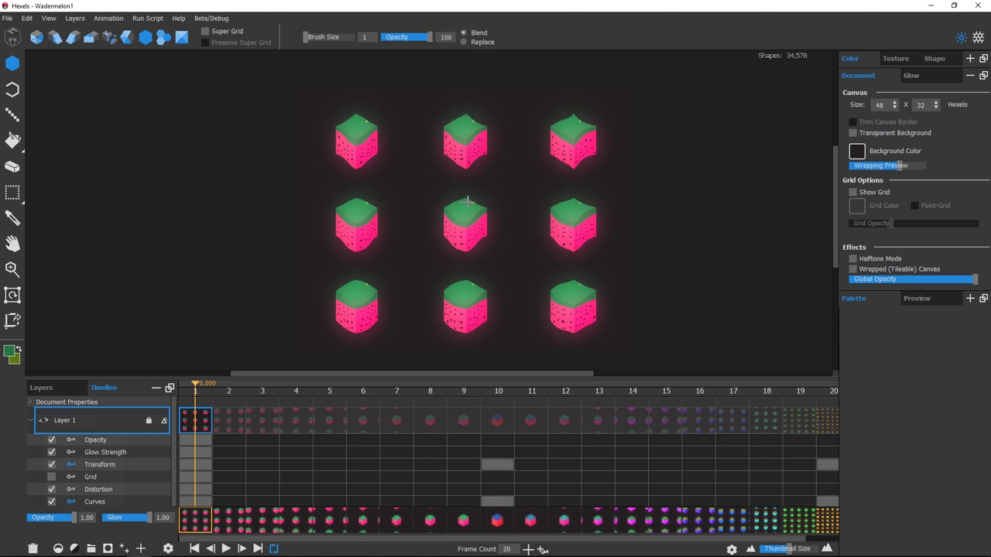
Try the Property Looping options in Animation Settings, then cancel, leaving it at None
left_click(731, 549)
left_click_drag(517, 230, 626, 215)
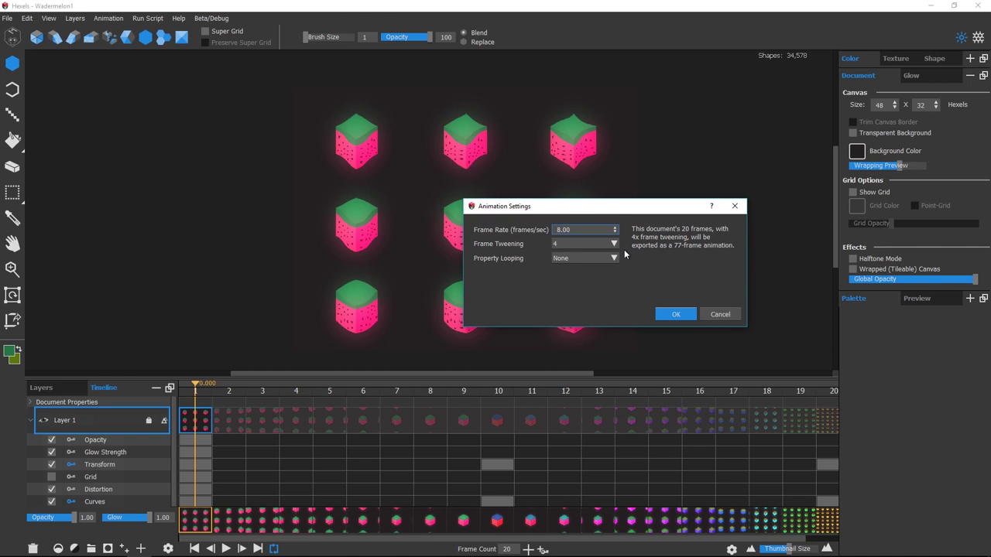
left_click(601, 260)
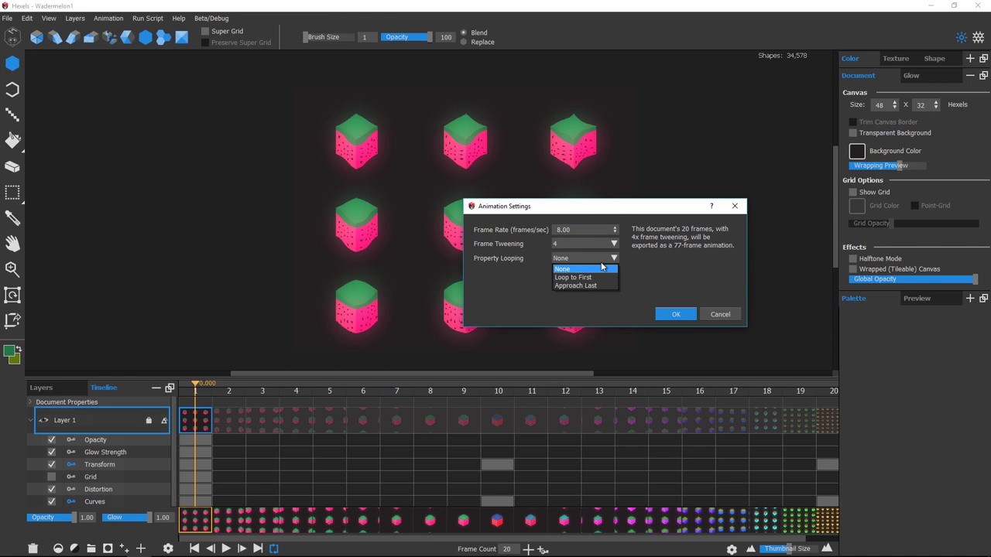
left_click(604, 277)
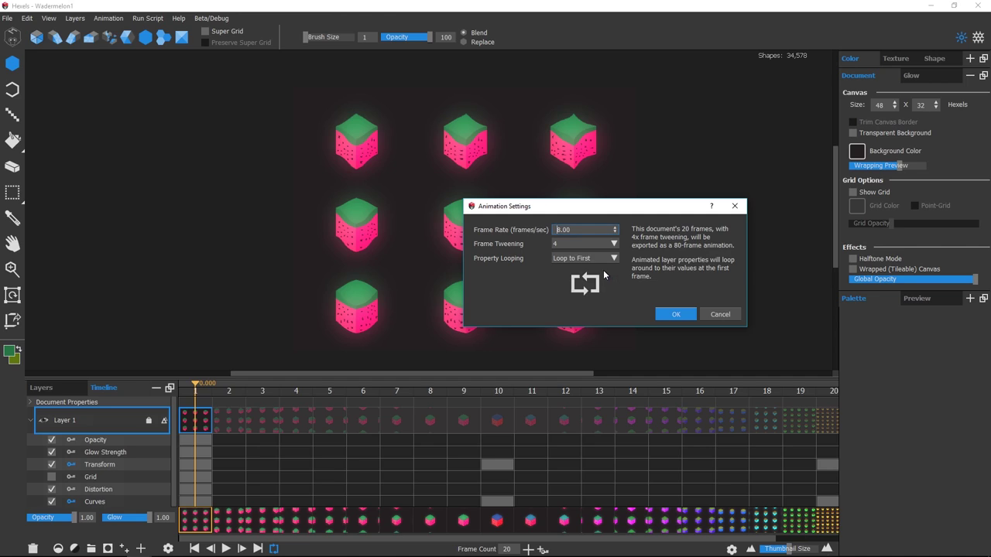
left_click(603, 258)
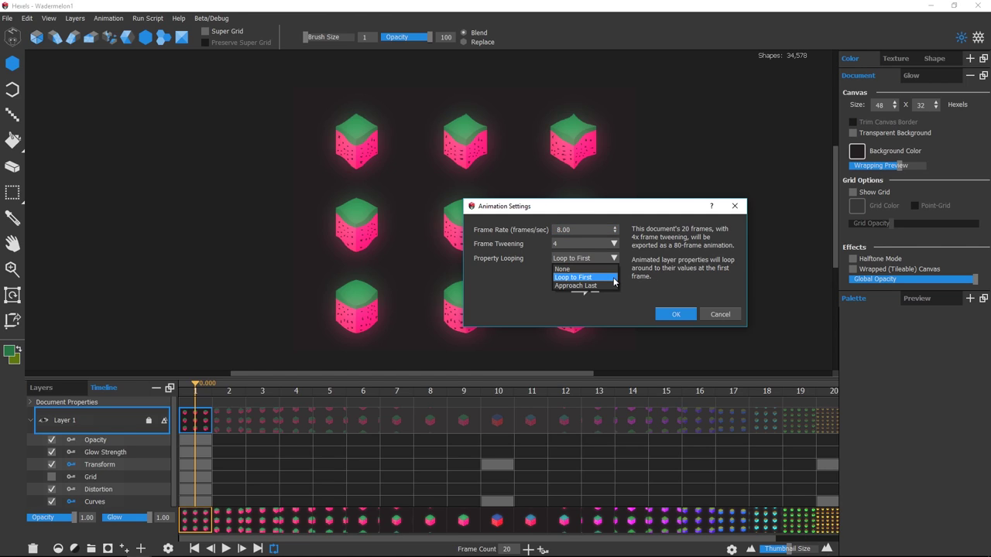
left_click(608, 288)
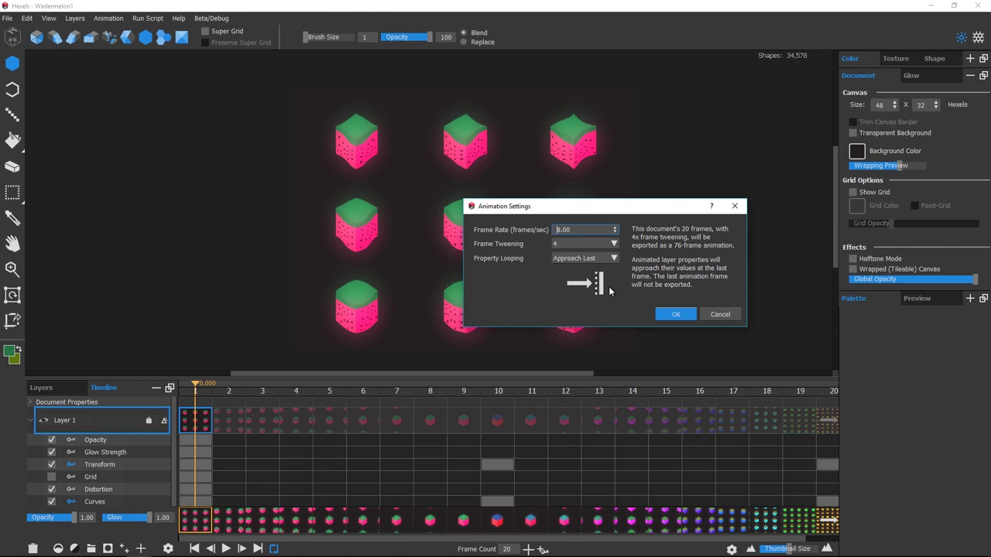
left_click(712, 315)
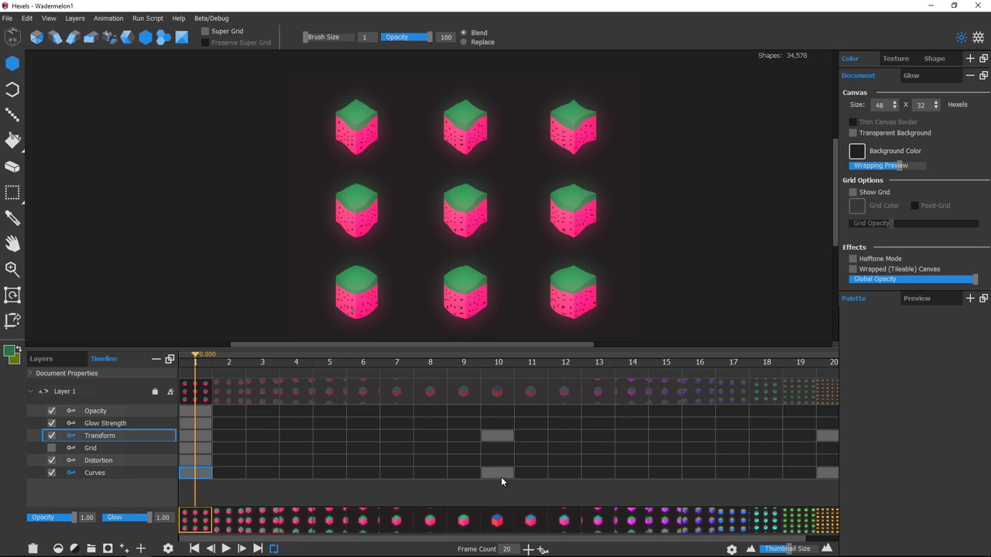
Set the frame 10 Curves key's tweening to the stepped curve and play from the first frame
left_click(502, 474)
right_click(503, 474)
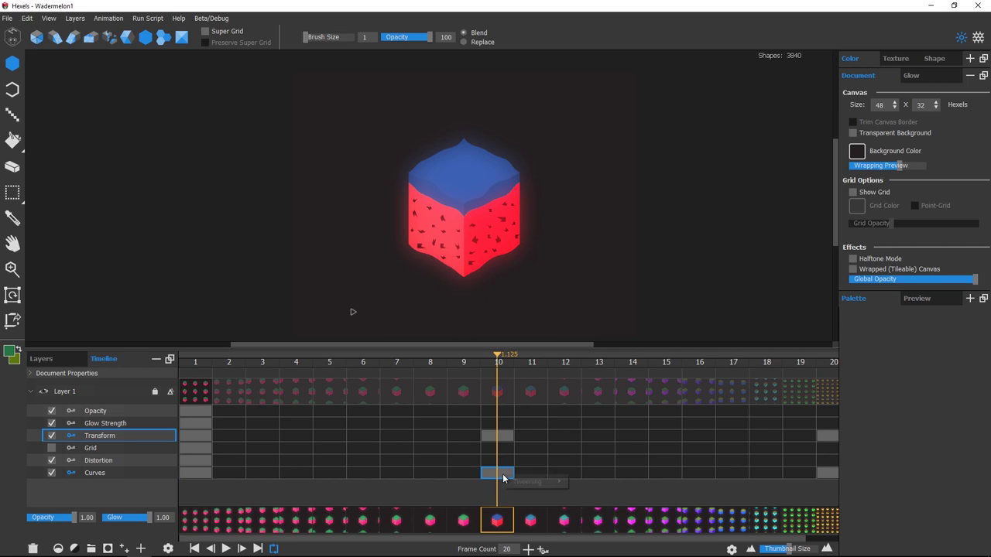
mouse_move(521, 484)
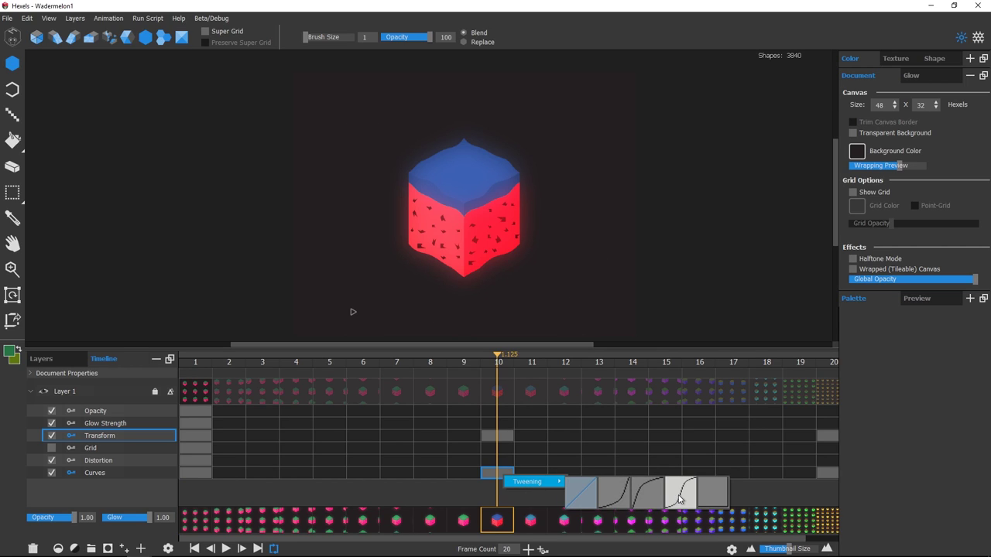
left_click(714, 492)
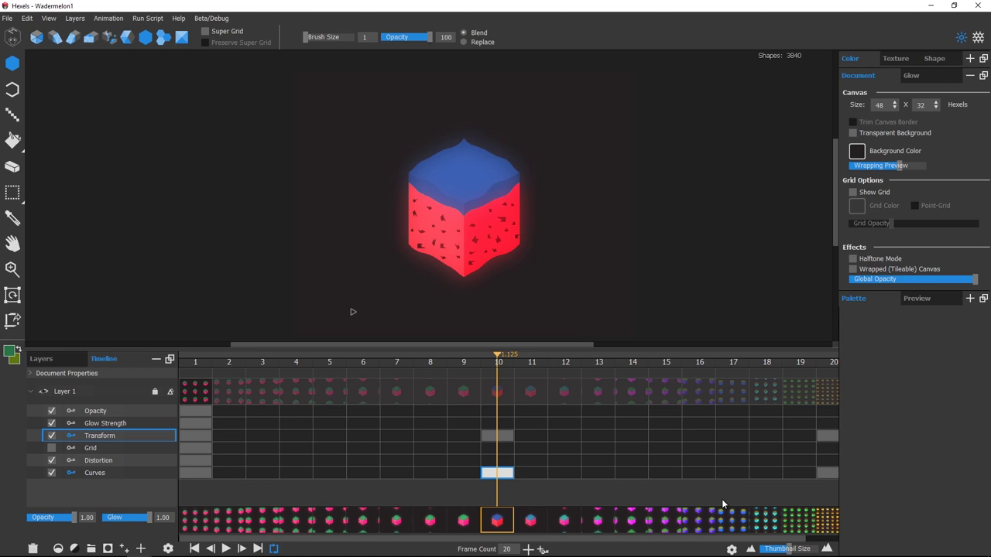
left_click(195, 548)
left_click(226, 549)
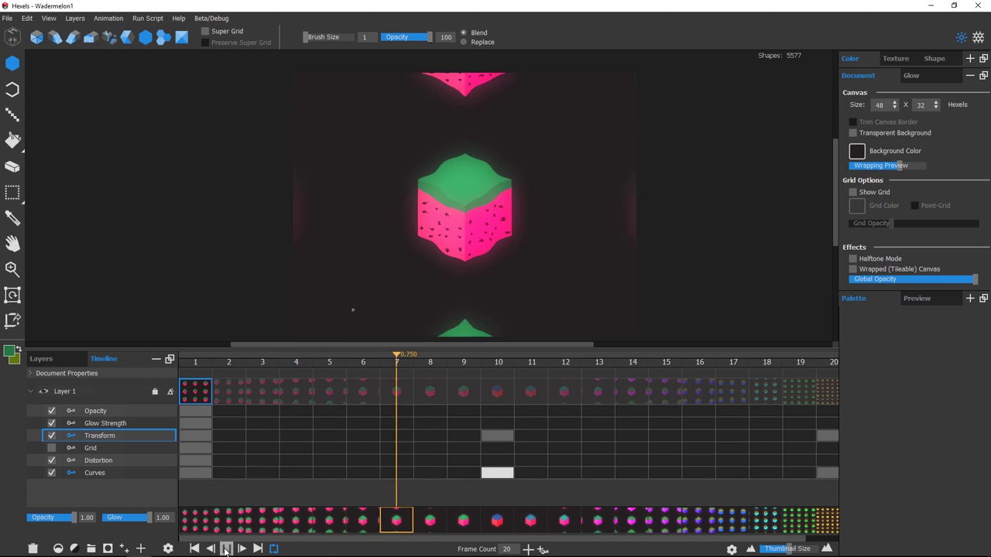